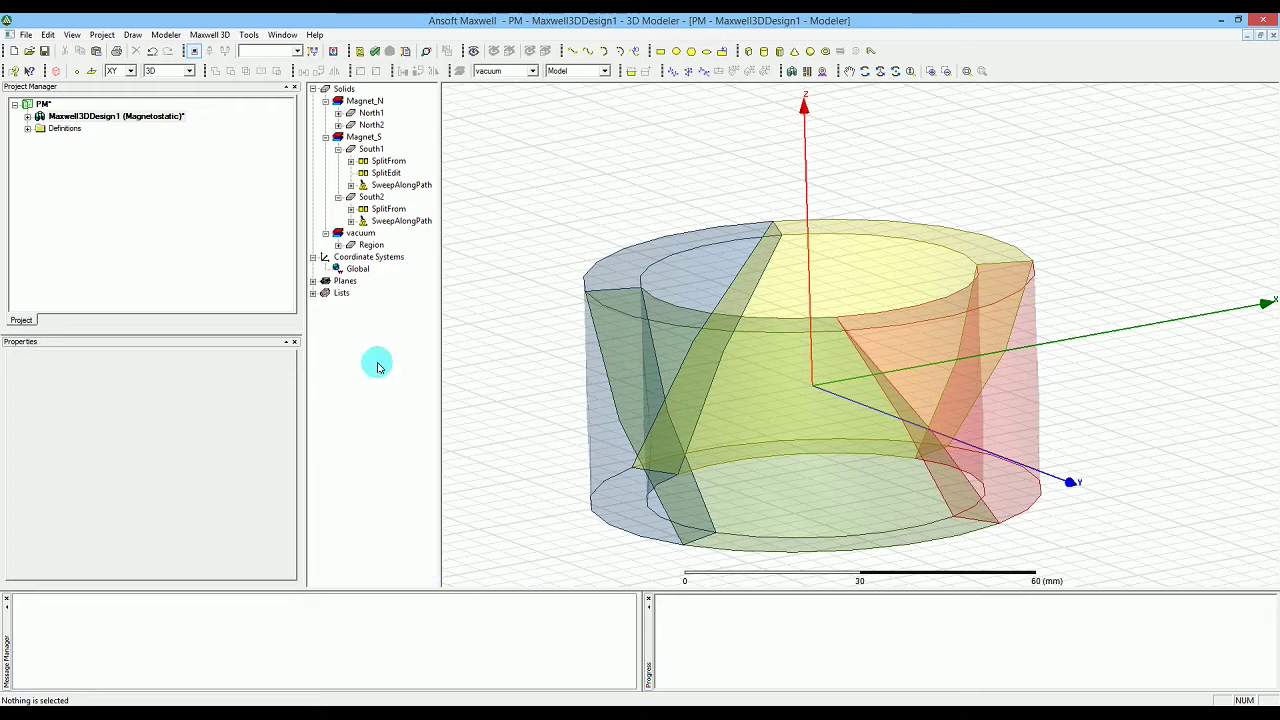
Collapse the South1 and South2 histories and select North1, North2, South1 and South2 together.
{"action": "left_click", "coordinate": [338, 148]}
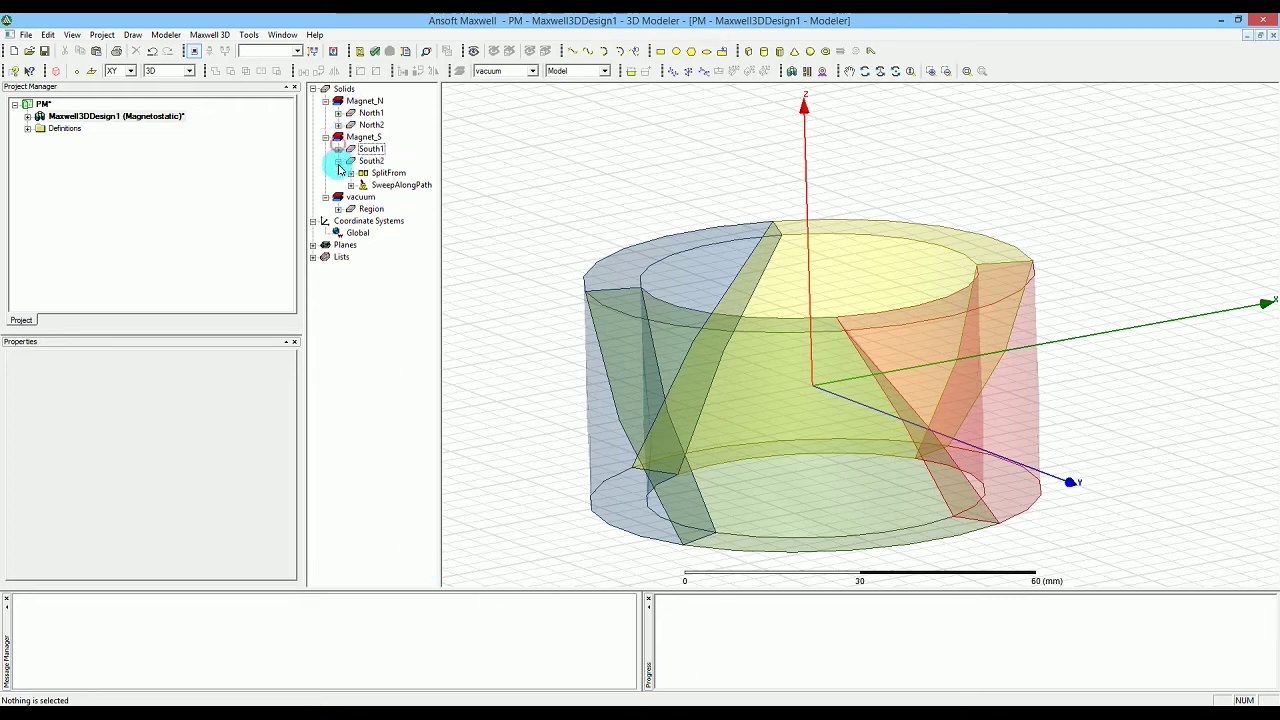
{"action": "left_click", "coordinate": [338, 161]}
{"action": "left_click", "coordinate": [374, 113]}
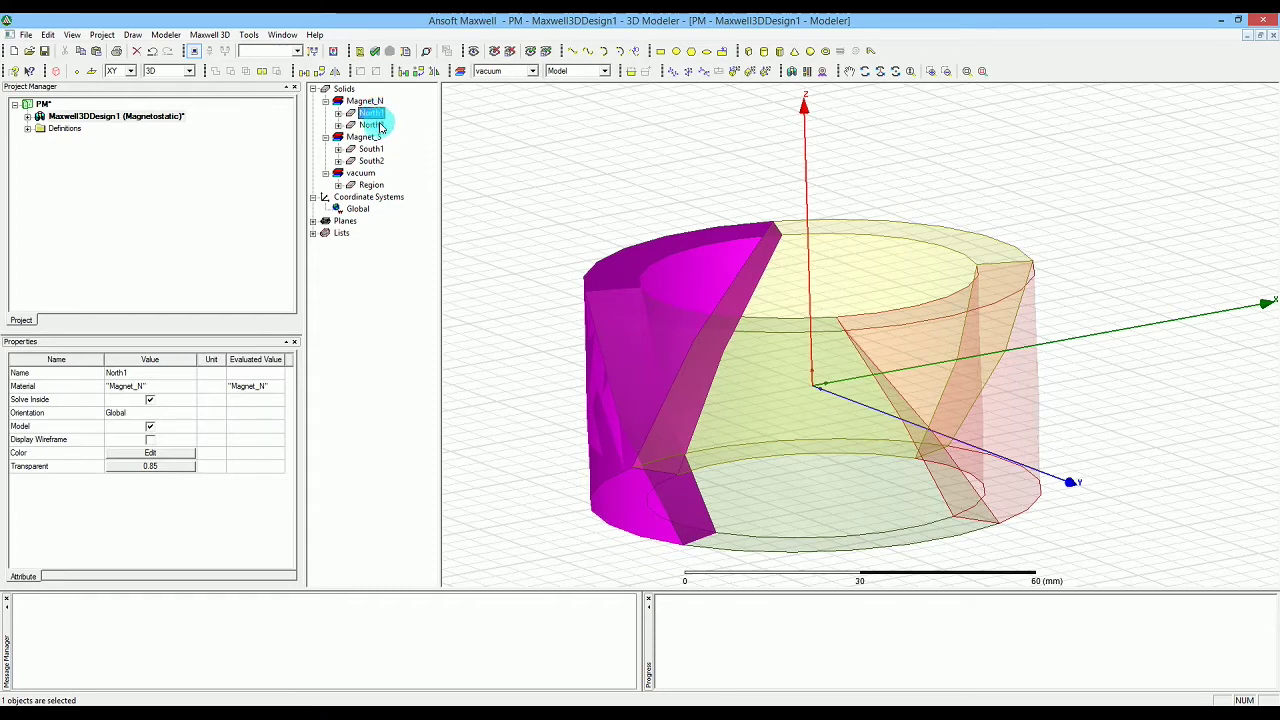
{"action": "left_click", "coordinate": [371, 125], "text": "ctrl"}
{"action": "left_click", "coordinate": [372, 148], "text": "ctrl"}
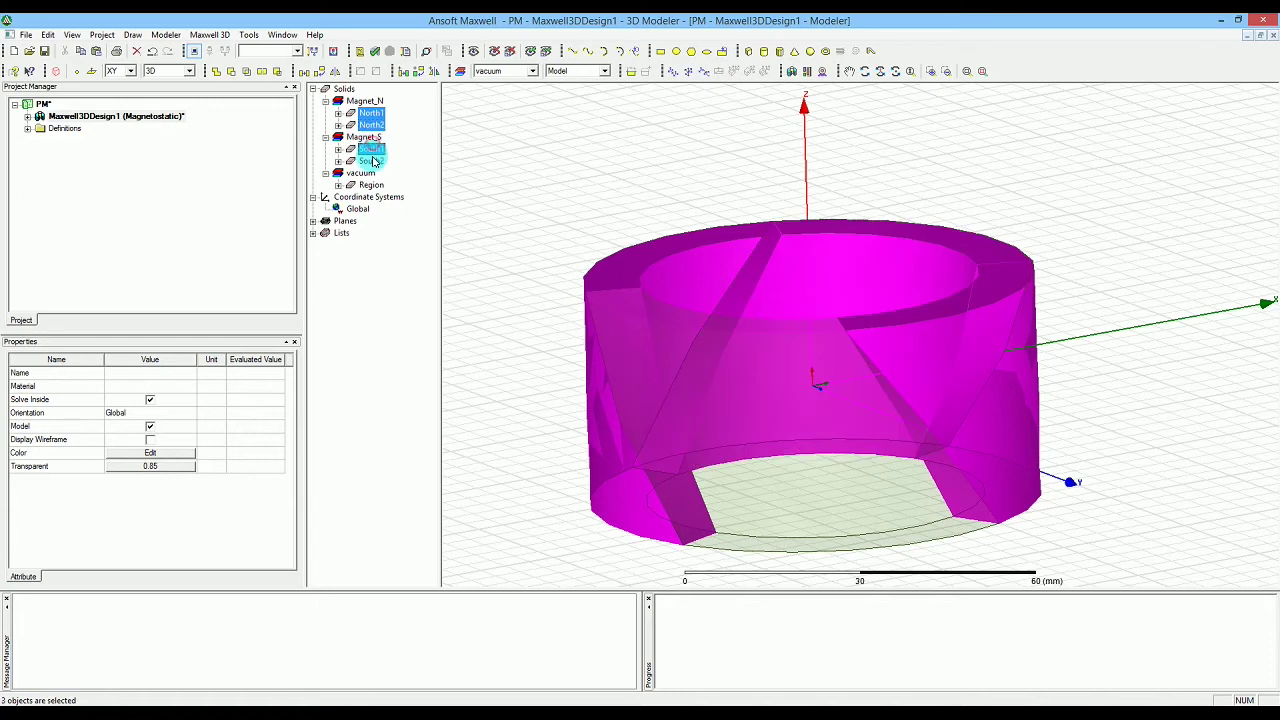
{"action": "left_click", "coordinate": [375, 161], "text": "ctrl"}
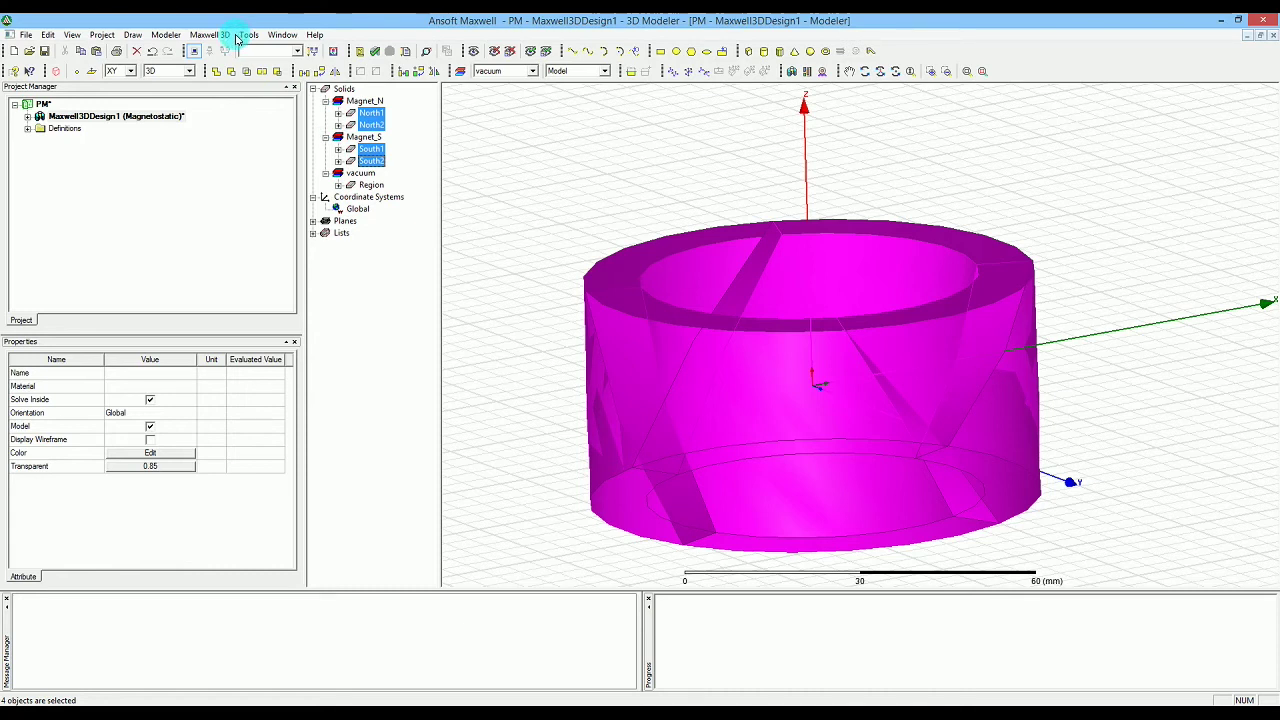
{"action": "left_click", "coordinate": [214, 36]}
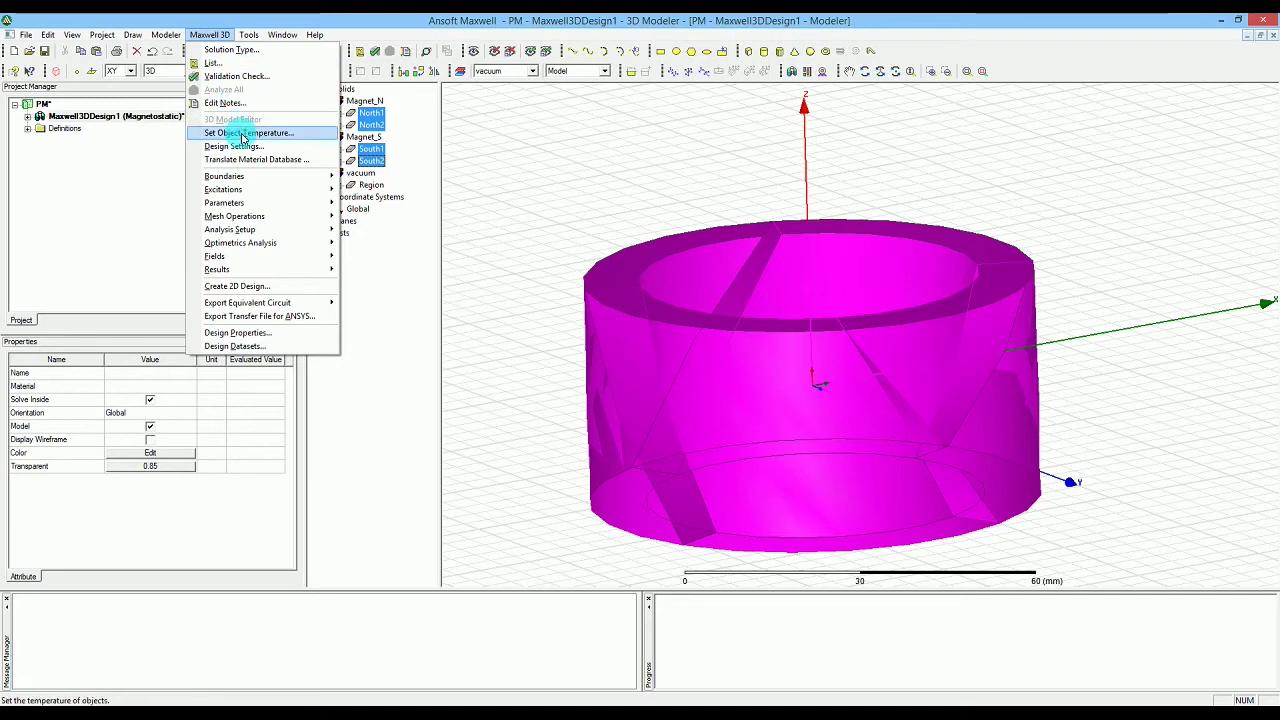
Start a length-based inside-selection mesh refinement on the four selected magnets.
{"action": "mouse_move", "coordinate": [258, 221]}
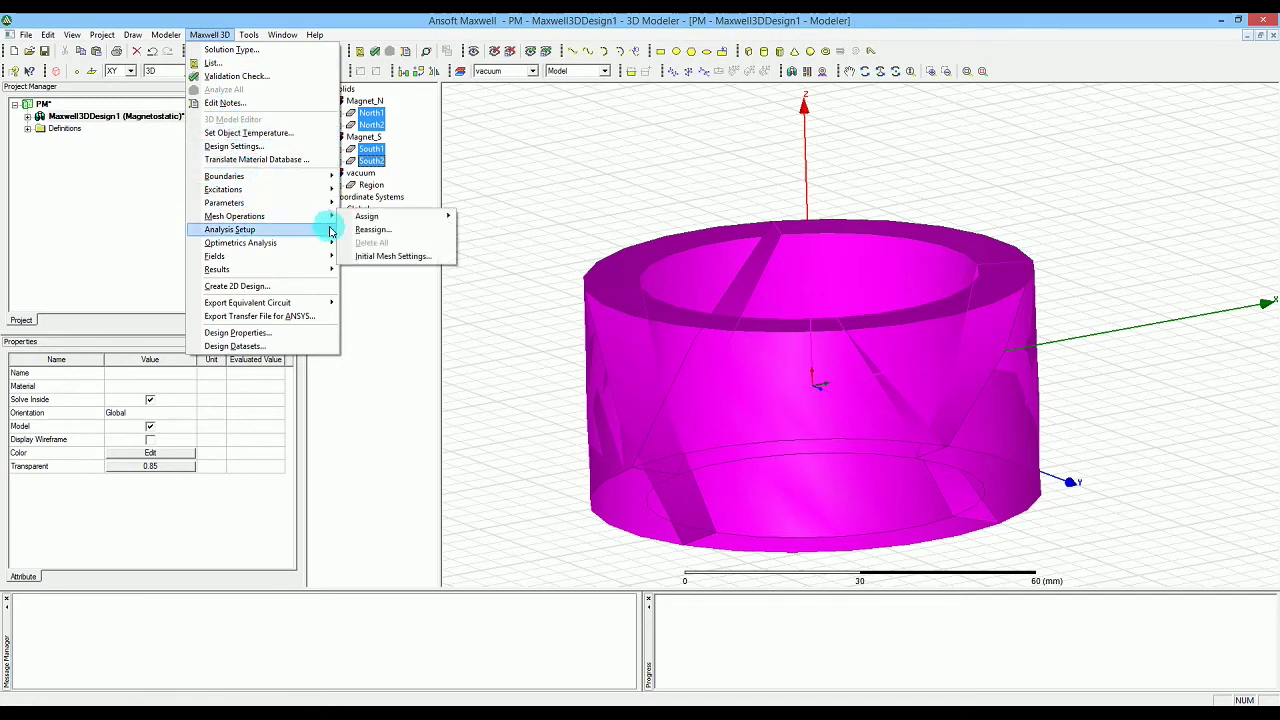
{"action": "mouse_move", "coordinate": [366, 218]}
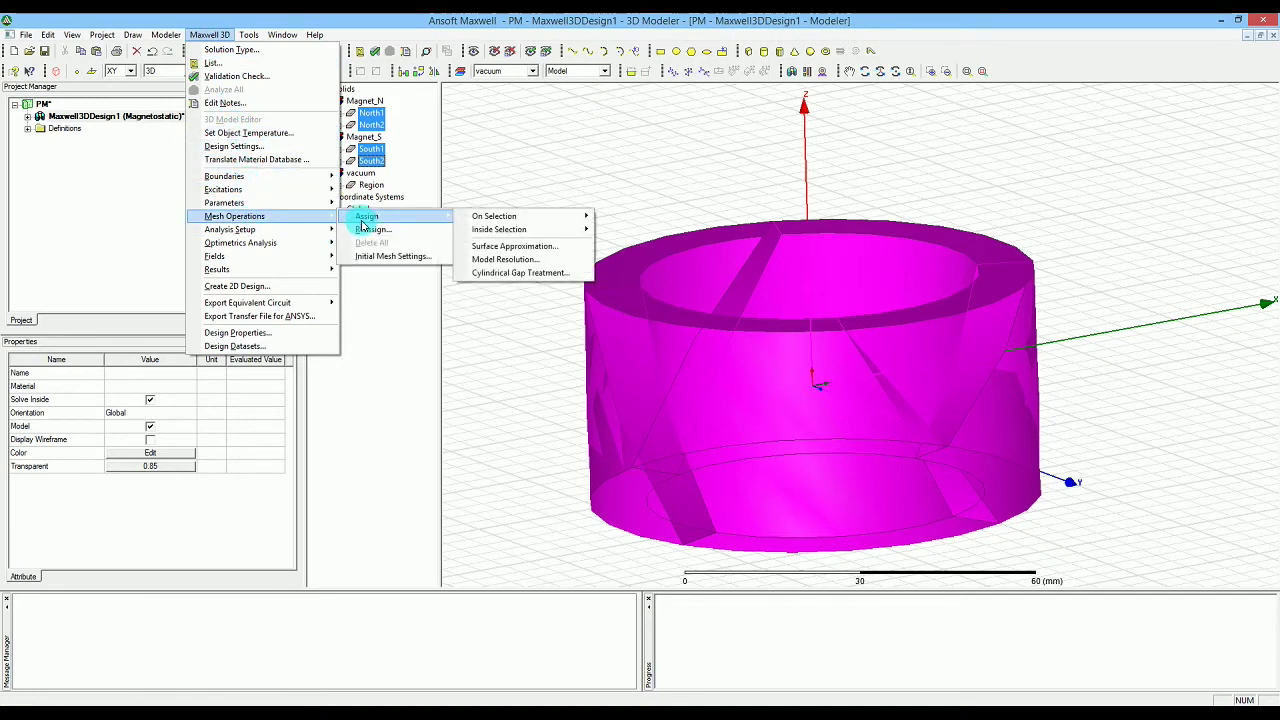
{"action": "mouse_move", "coordinate": [496, 233]}
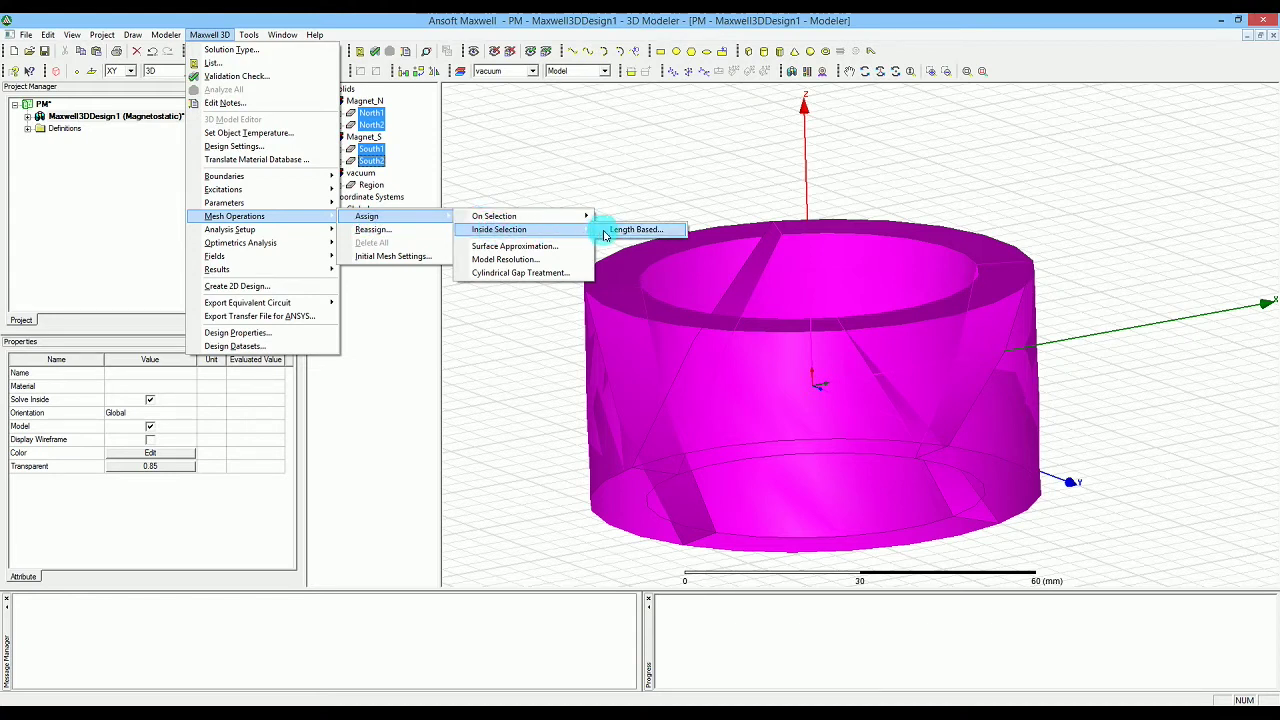
{"action": "left_click", "coordinate": [605, 235]}
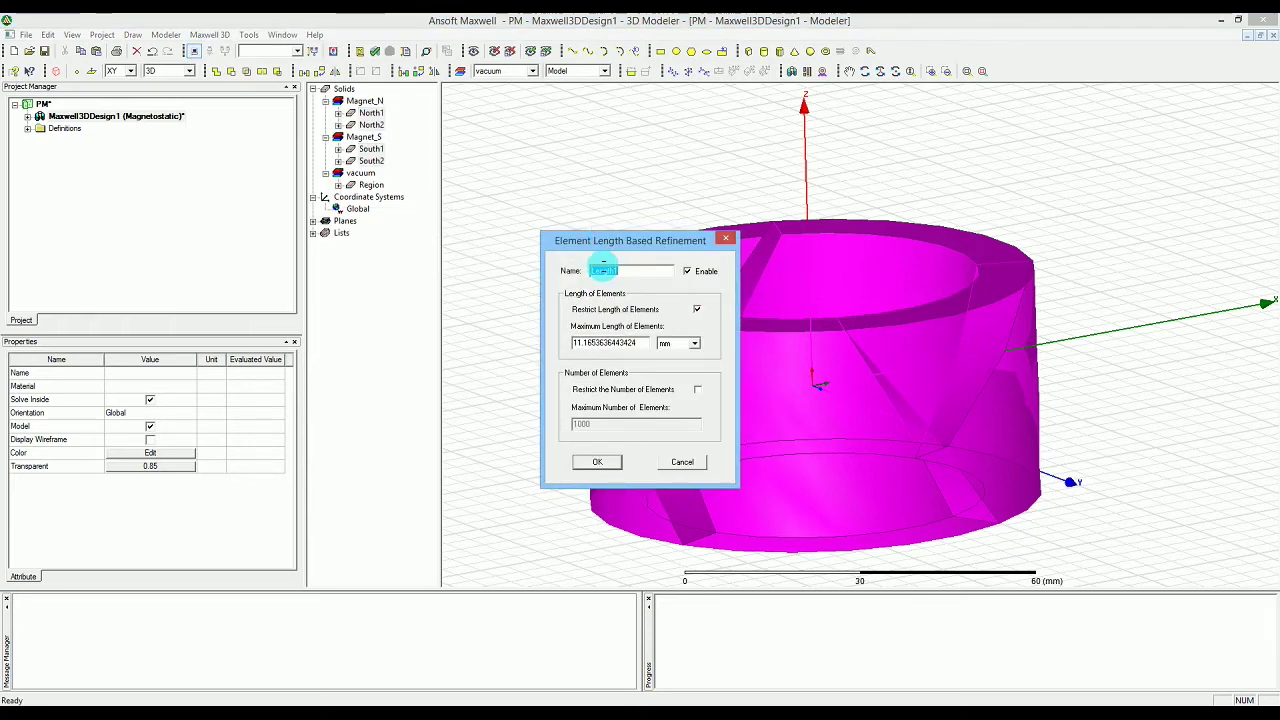
Name the refinement 'Inside' and restrict maximum element length to 6.5 mm.
{"action": "type", "text": "Inside"}
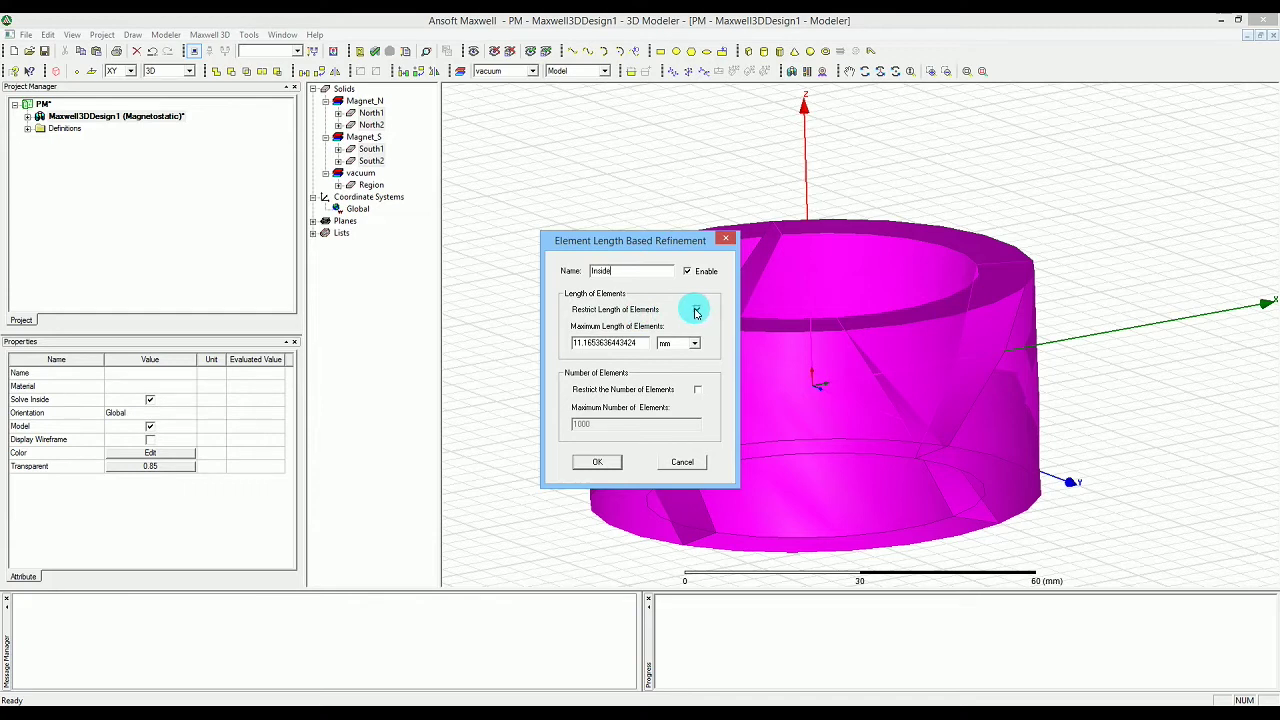
{"action": "left_click", "coordinate": [696, 310]}
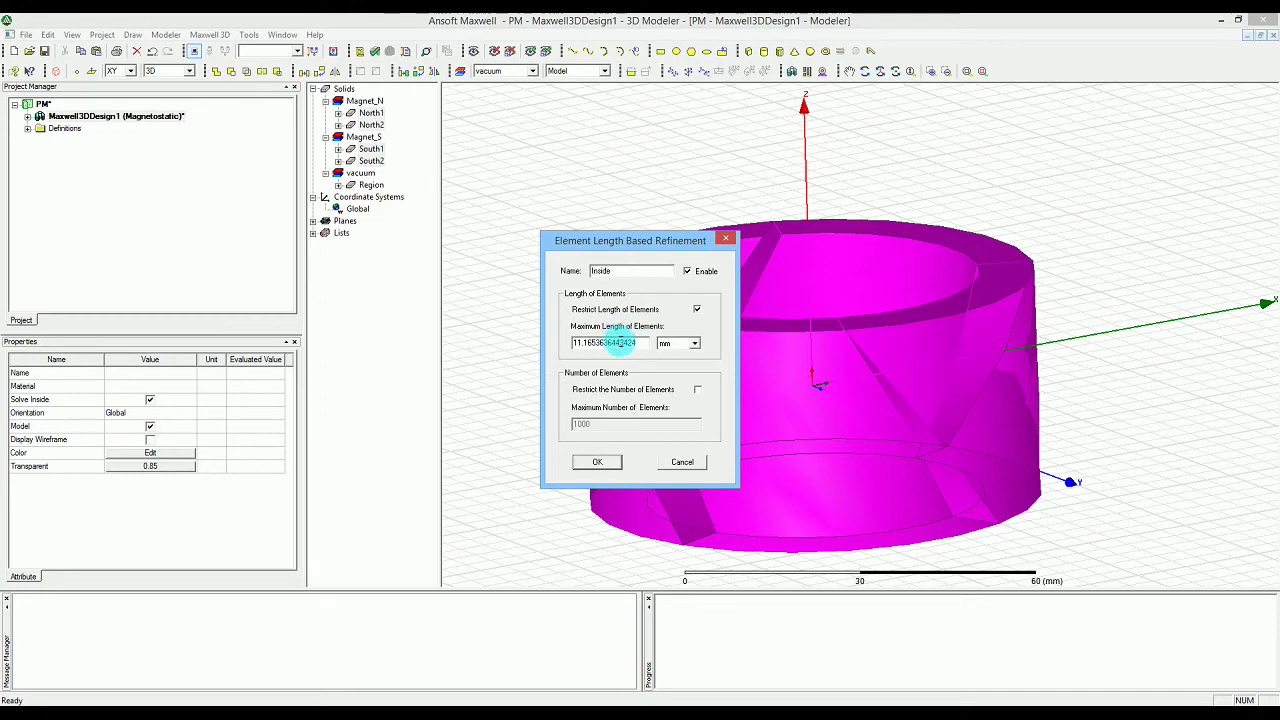
{"action": "left_click_drag", "start_coordinate": [638, 342], "coordinate": [507, 347]}
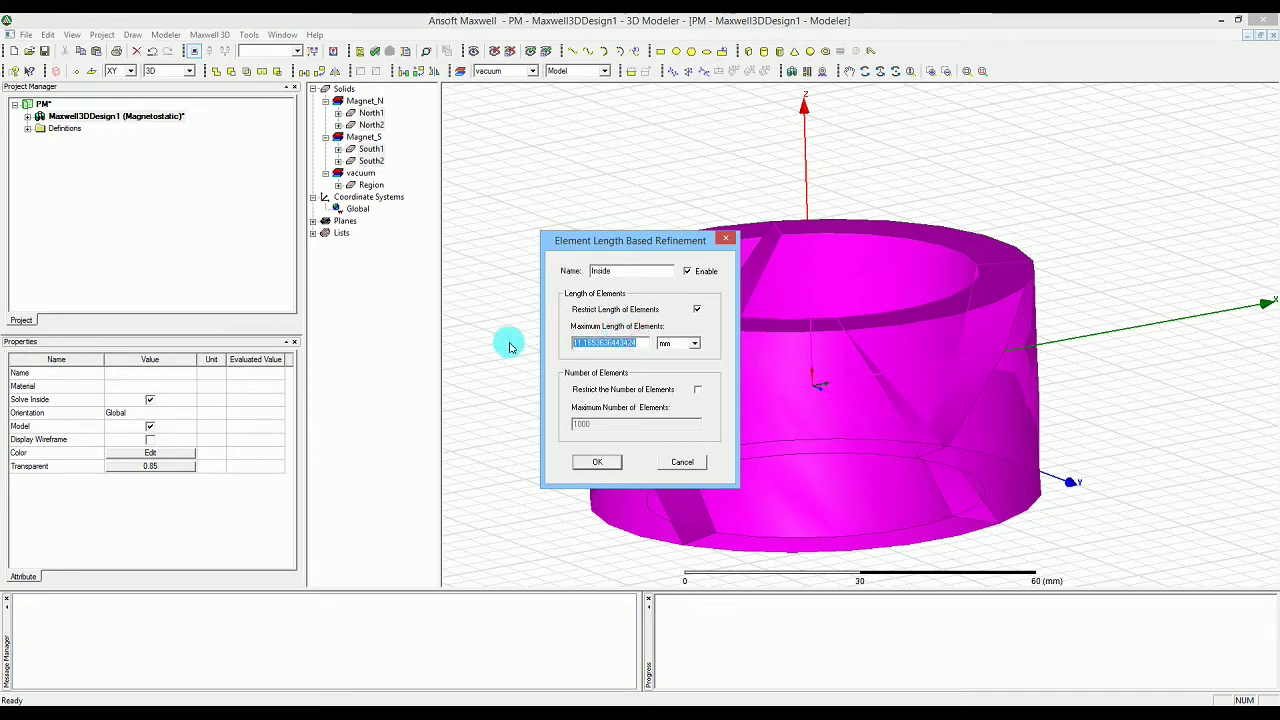
{"action": "type", "text": "5"}
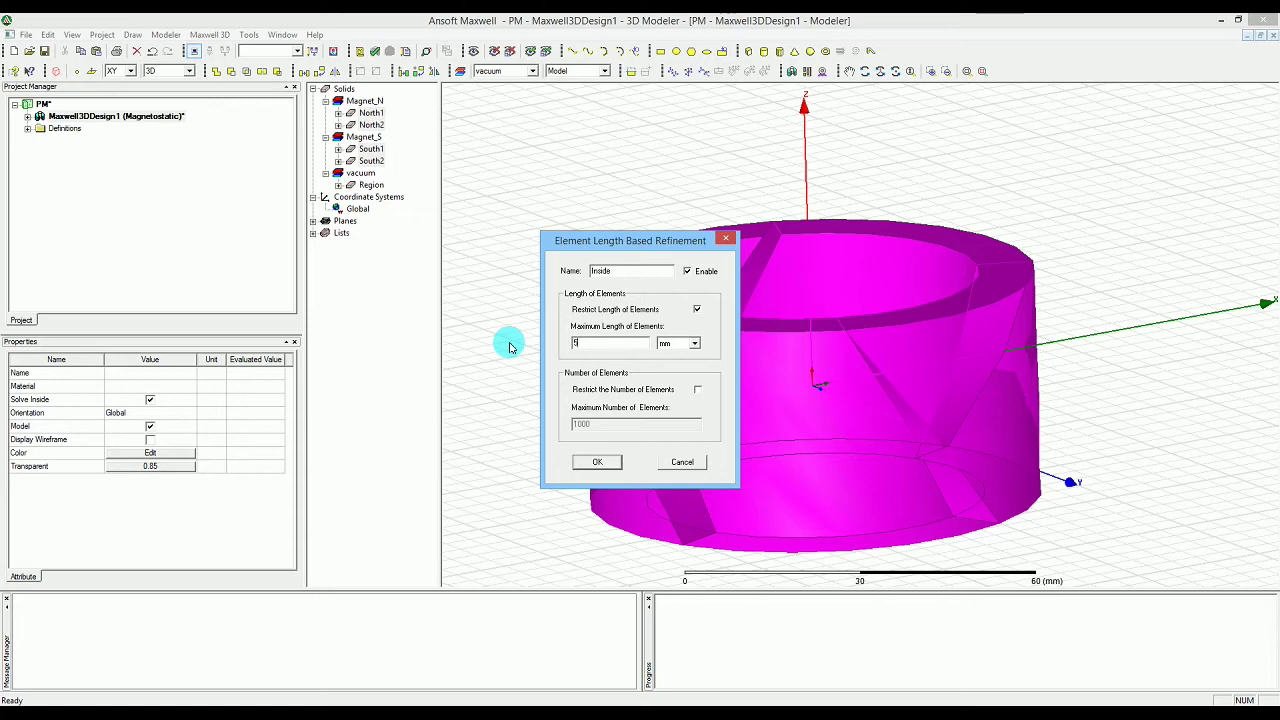
{"action": "key", "text": "BackSpace"}
{"action": "type", "text": "6"}
{"action": "key", "text": "shift+Home"}
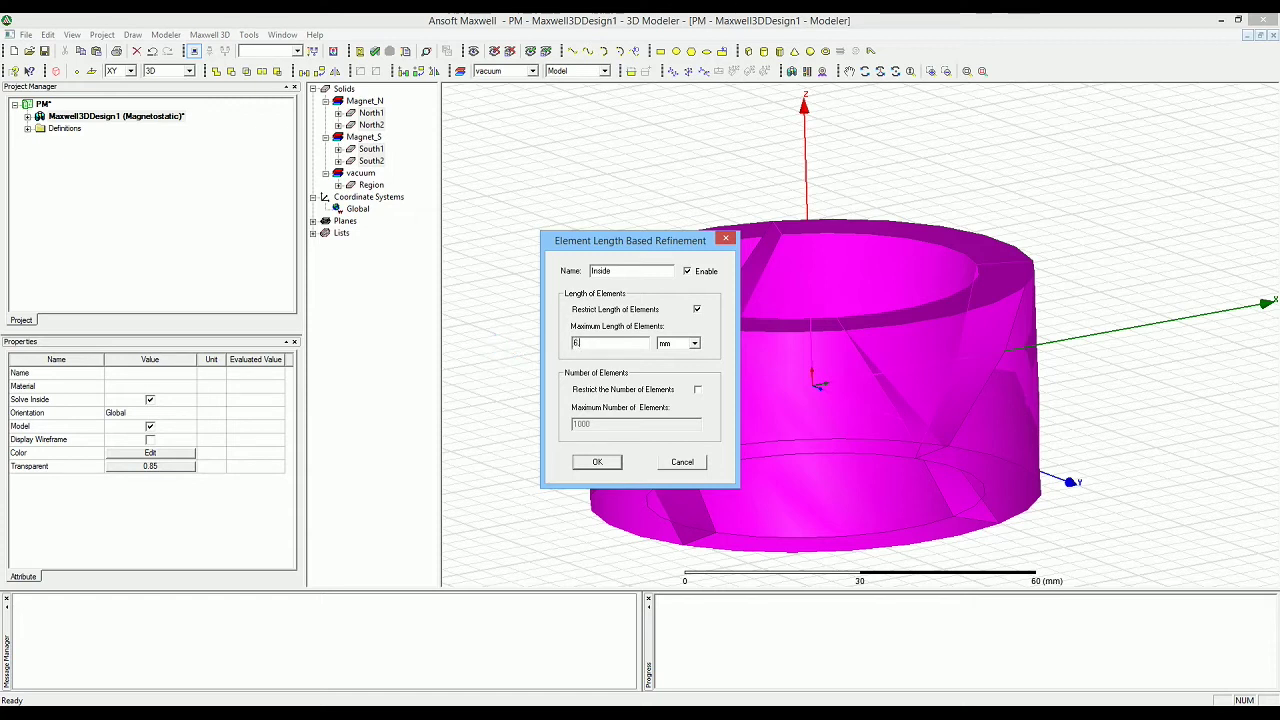
{"action": "type", "text": ".5"}
{"action": "left_click", "coordinate": [610, 462]}
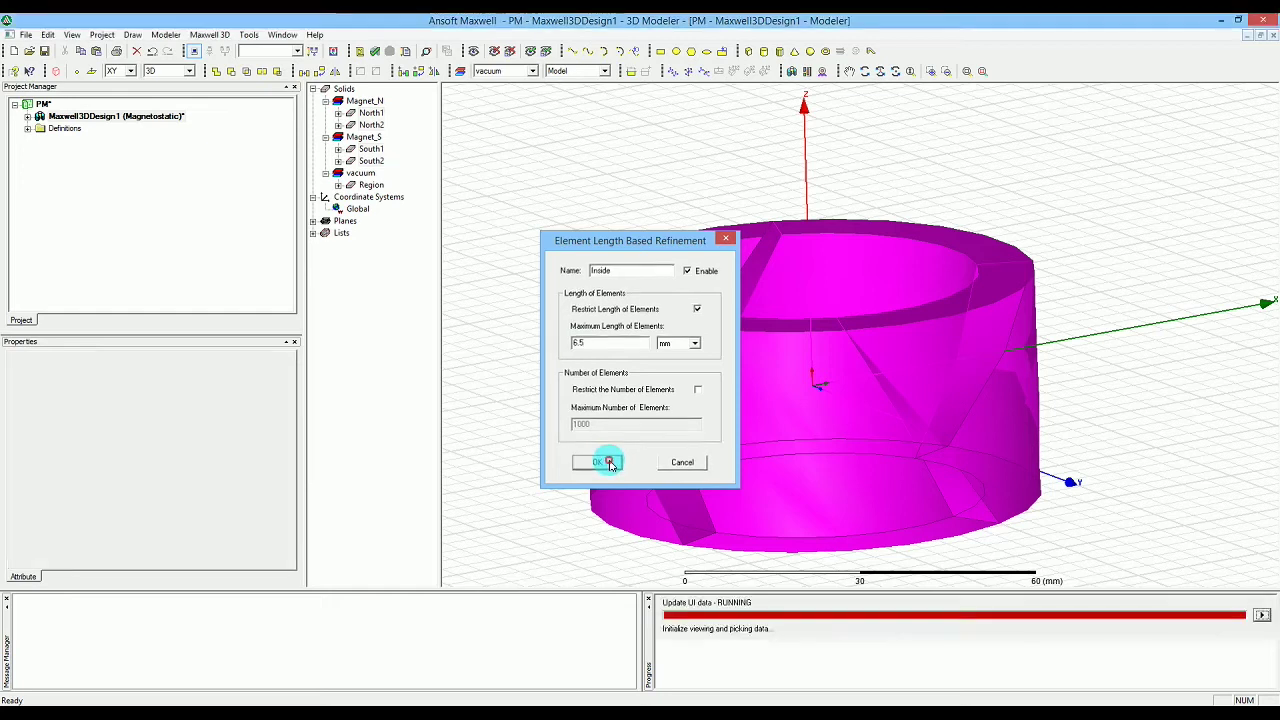
Select South2, South1, North1 and North2 so the whole magnet ring is selected.
{"action": "left_click", "coordinate": [372, 162]}
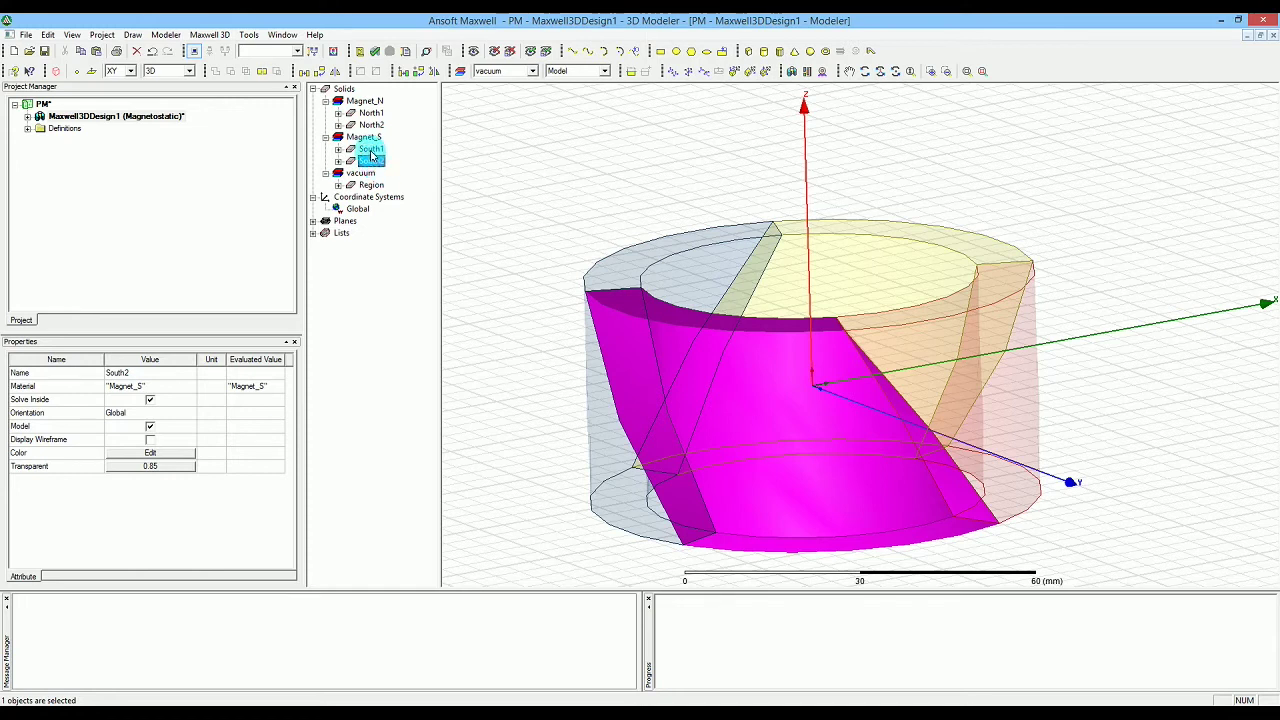
{"action": "left_click", "coordinate": [370, 150], "text": "ctrl"}
{"action": "left_click", "coordinate": [368, 114], "text": "ctrl"}
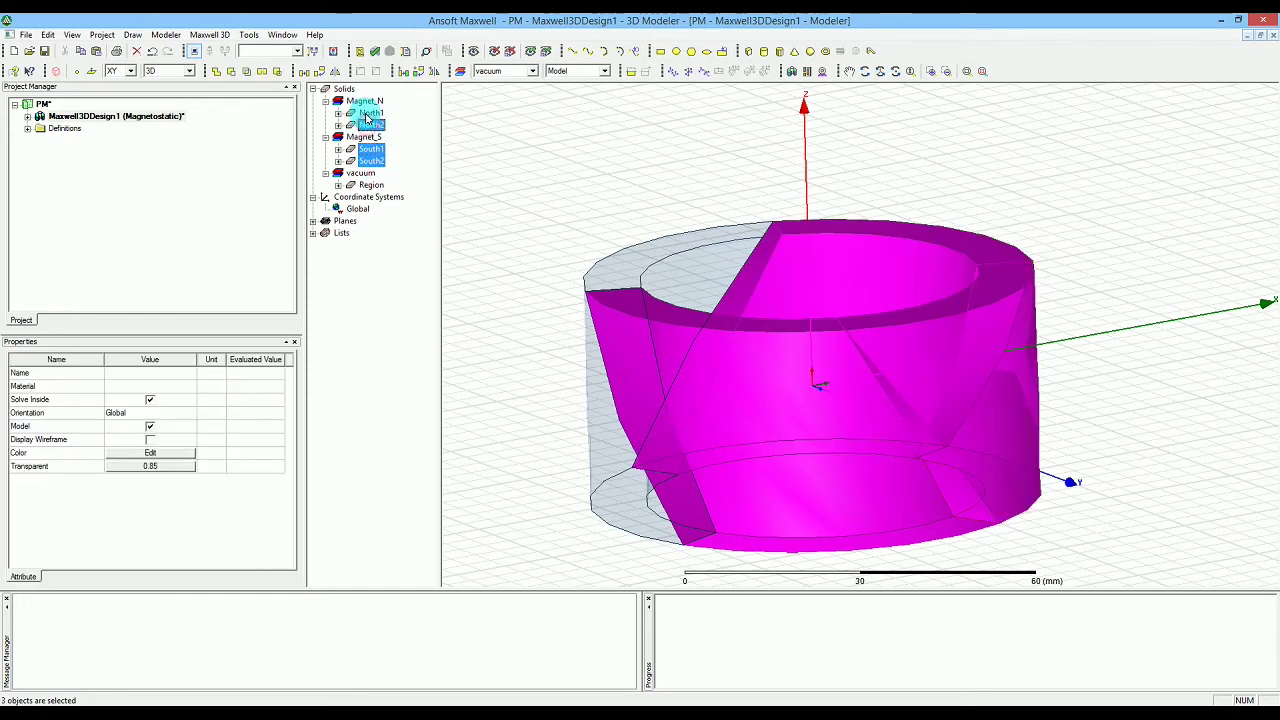
{"action": "left_click", "coordinate": [370, 125], "text": "ctrl"}
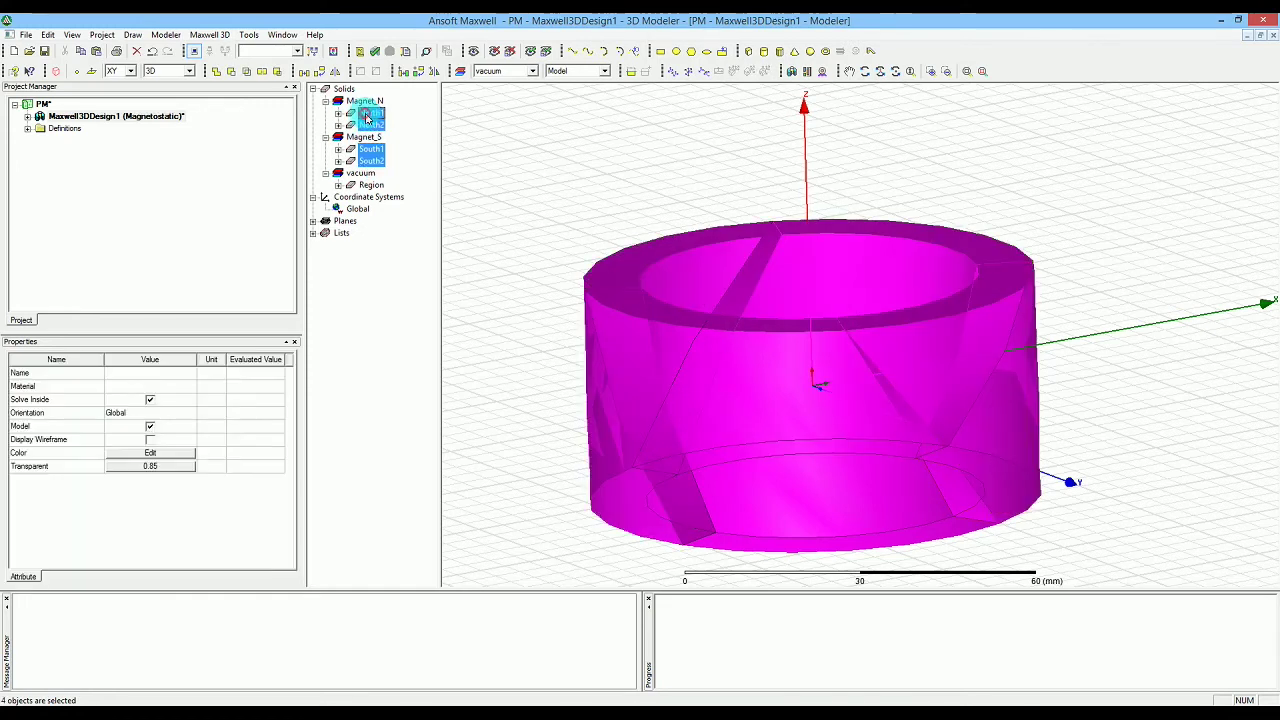
Assign a Surface Approximation mesh operation to the selected magnets.
{"action": "left_click", "coordinate": [165, 36]}
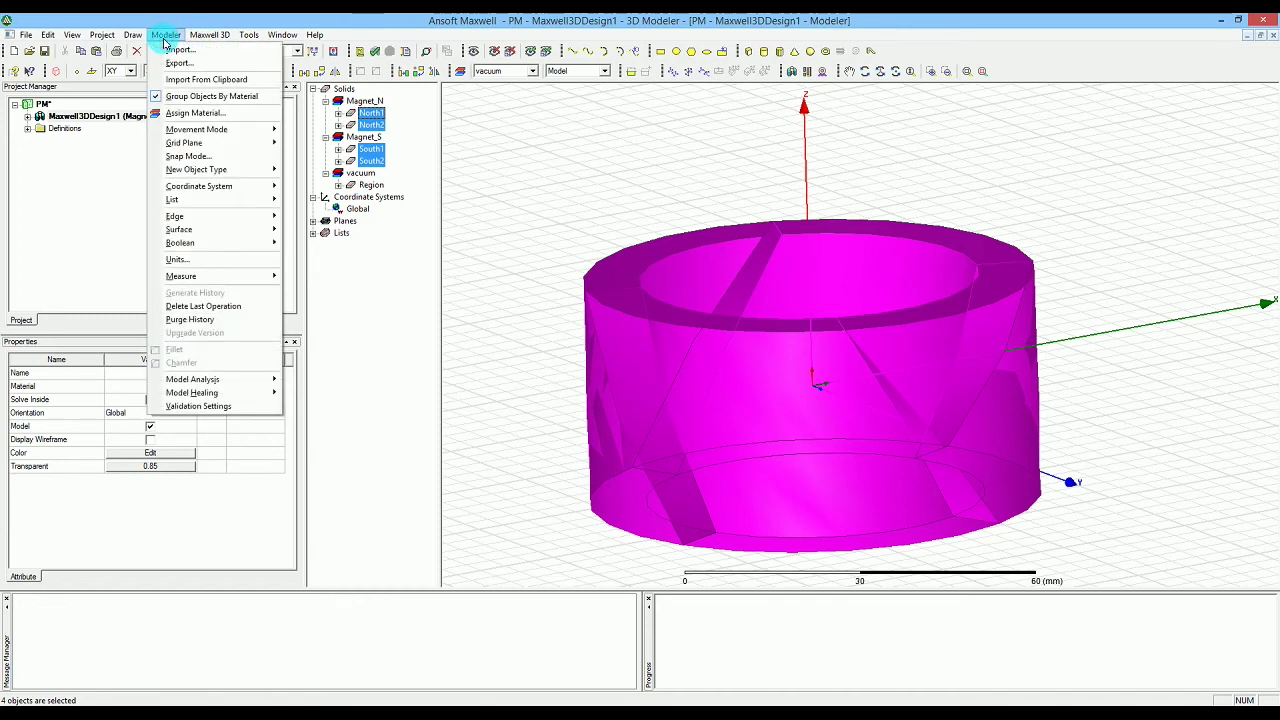
{"action": "mouse_move", "coordinate": [186, 38]}
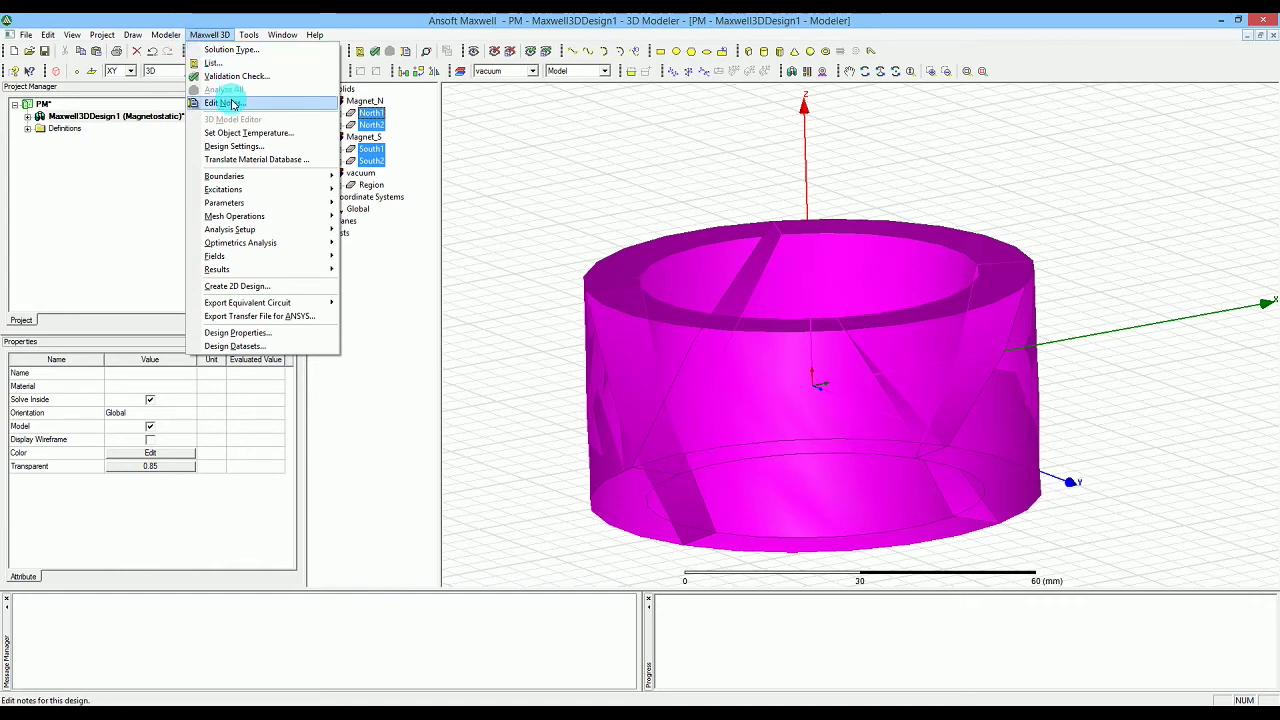
{"action": "mouse_move", "coordinate": [272, 215]}
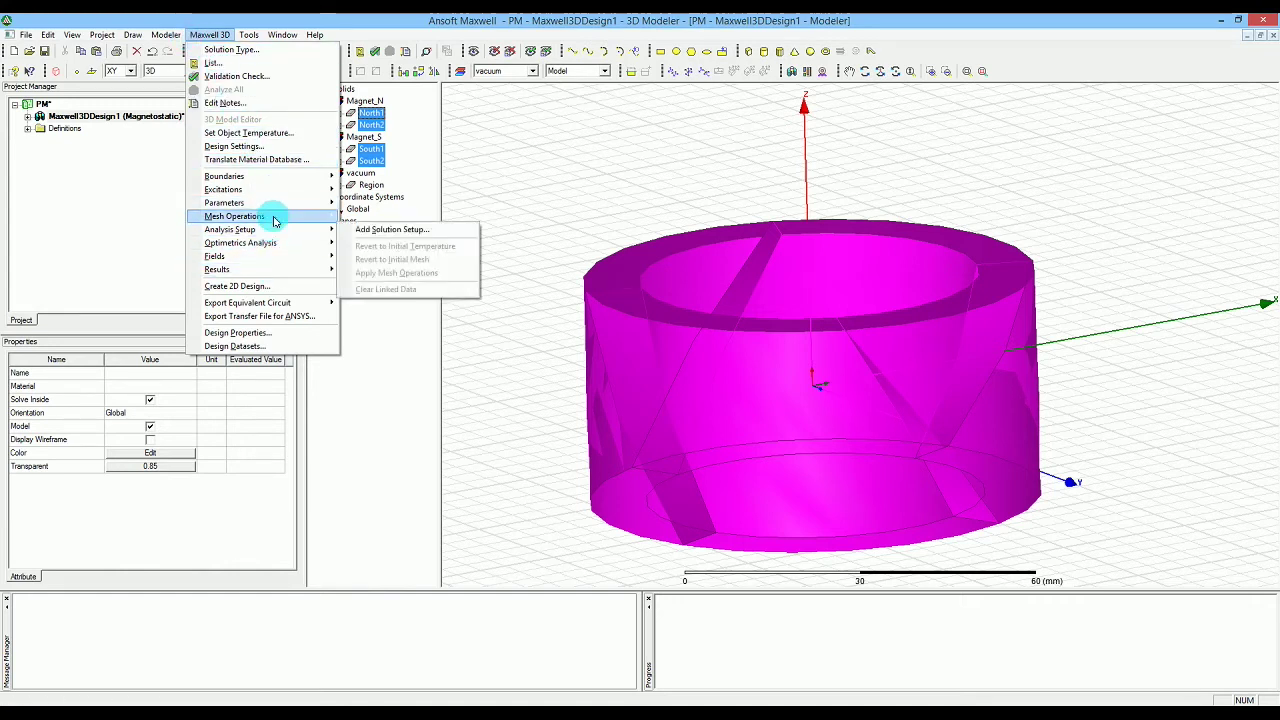
{"action": "mouse_move", "coordinate": [366, 216]}
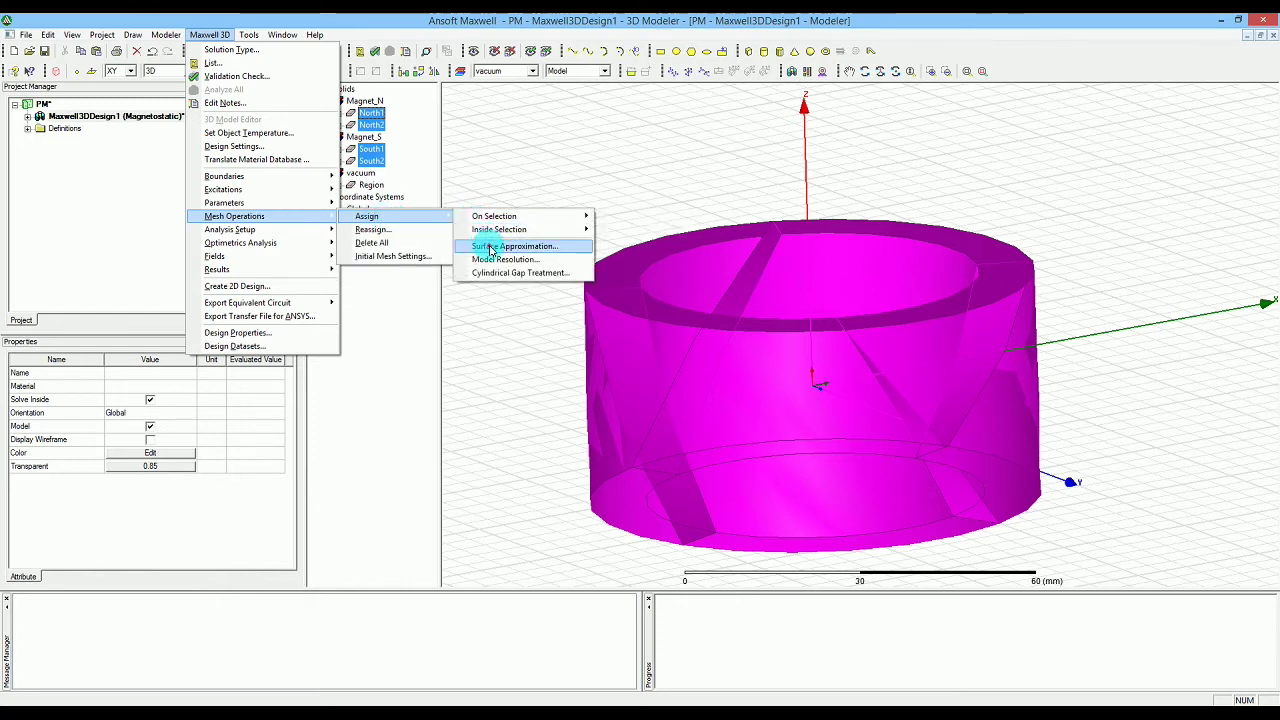
{"action": "left_click", "coordinate": [490, 247]}
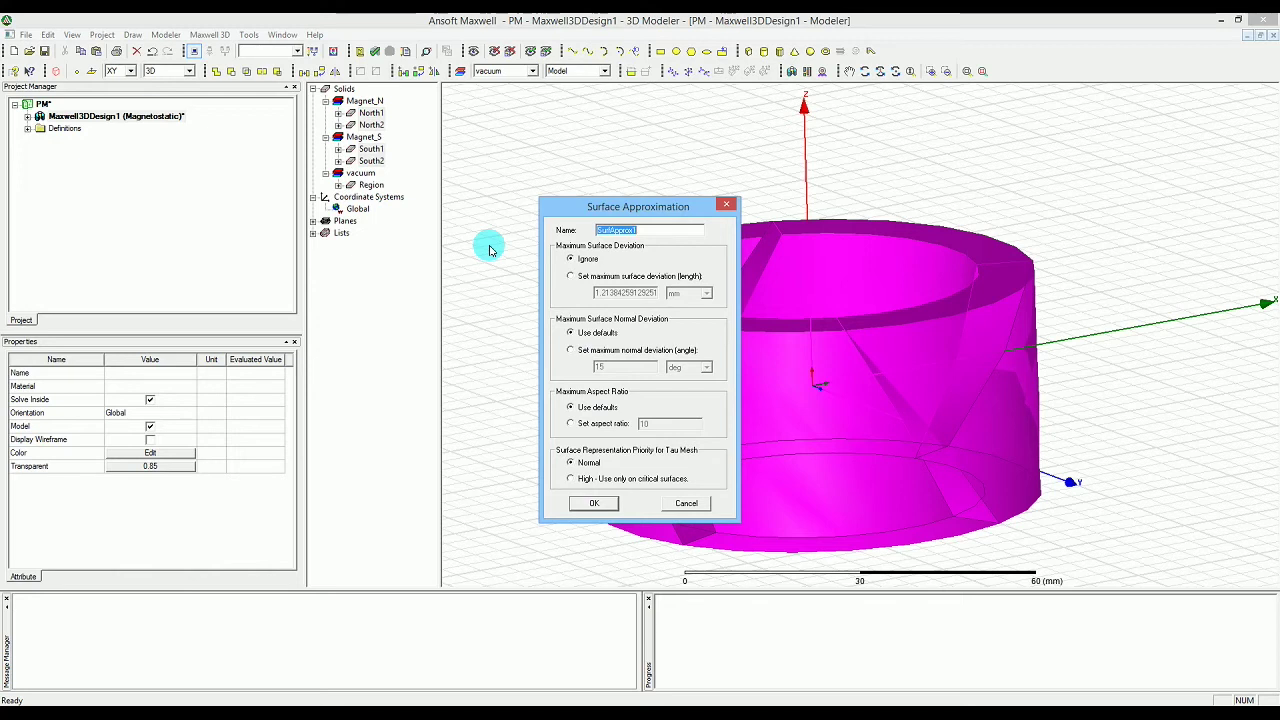
Name the surface approximation 'Surface' and set maximum normal deviation angle to 3 degrees.
{"action": "type", "text": "Sur"}
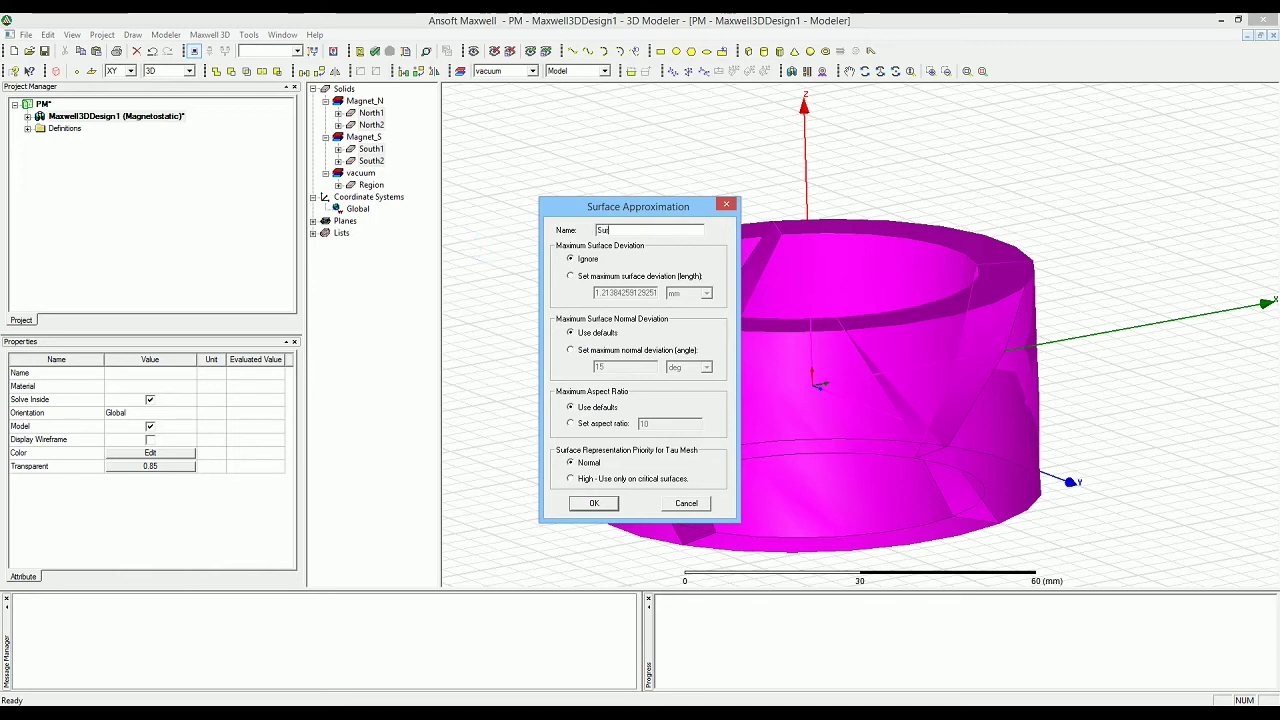
{"action": "type", "text": "face"}
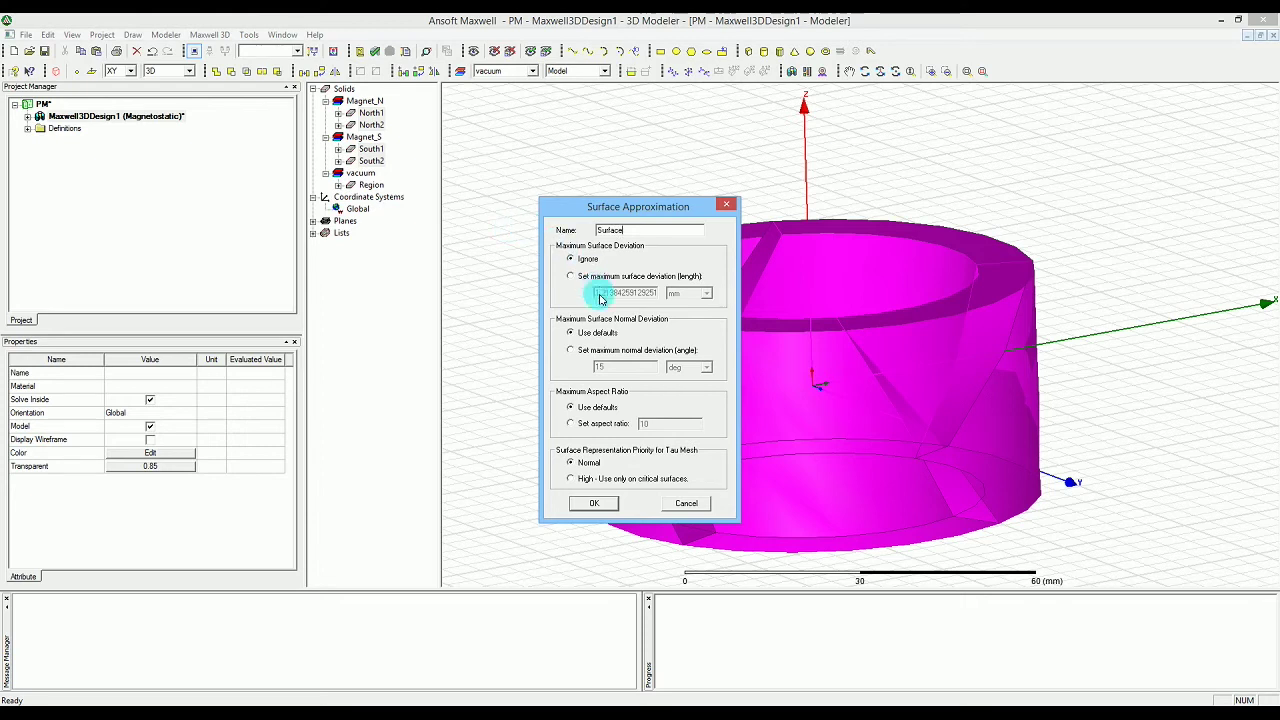
{"action": "left_click", "coordinate": [617, 352]}
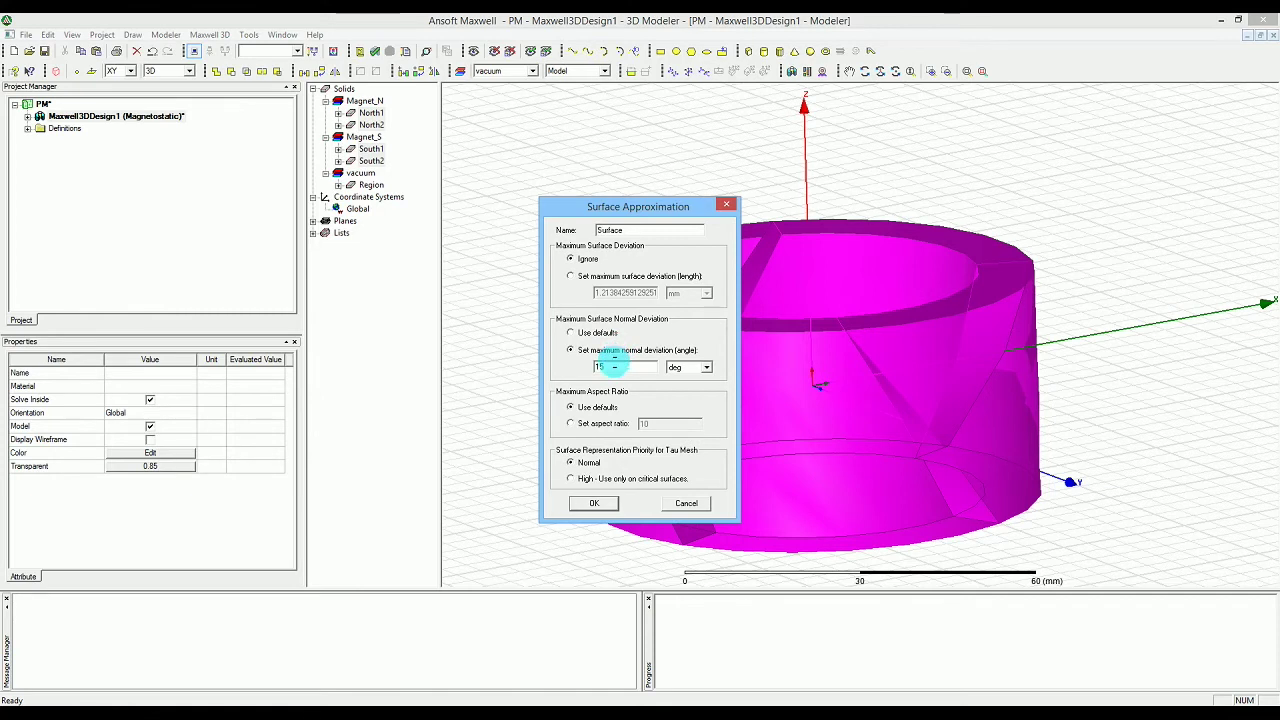
{"action": "double_click", "coordinate": [613, 364]}
{"action": "type", "text": "10"}
{"action": "type", "text": "3"}
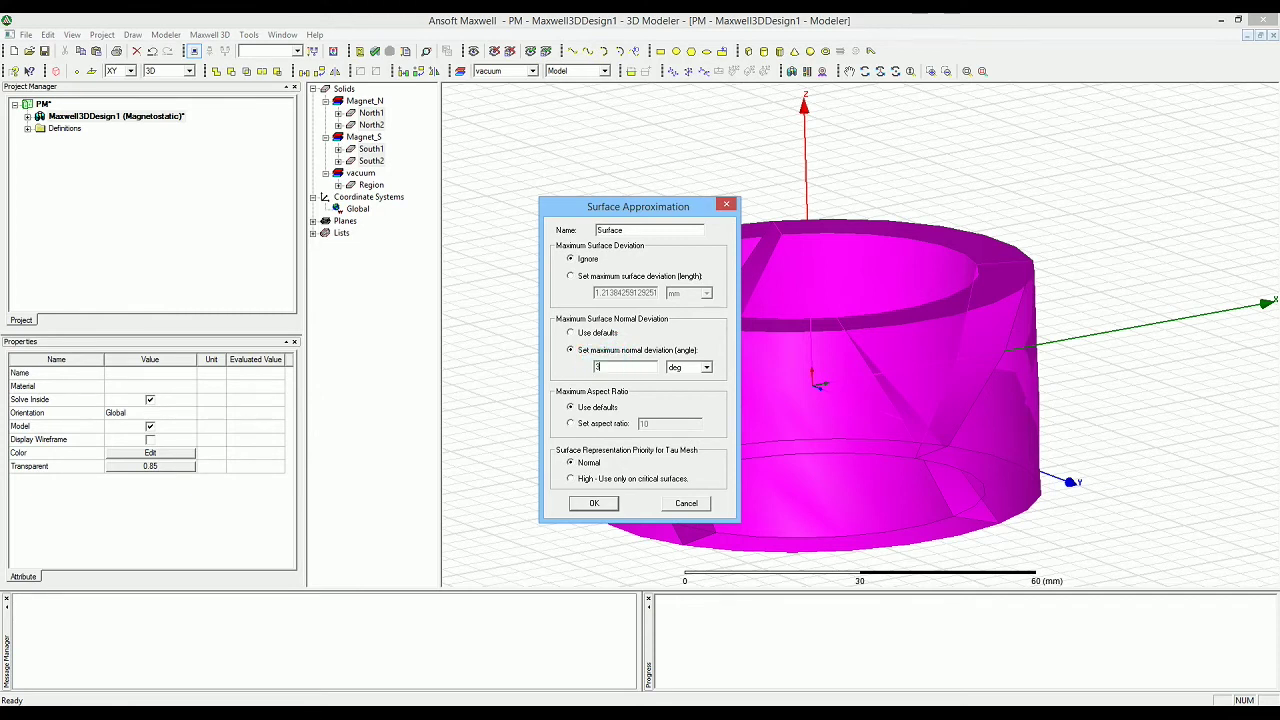
{"action": "left_click", "coordinate": [614, 503]}
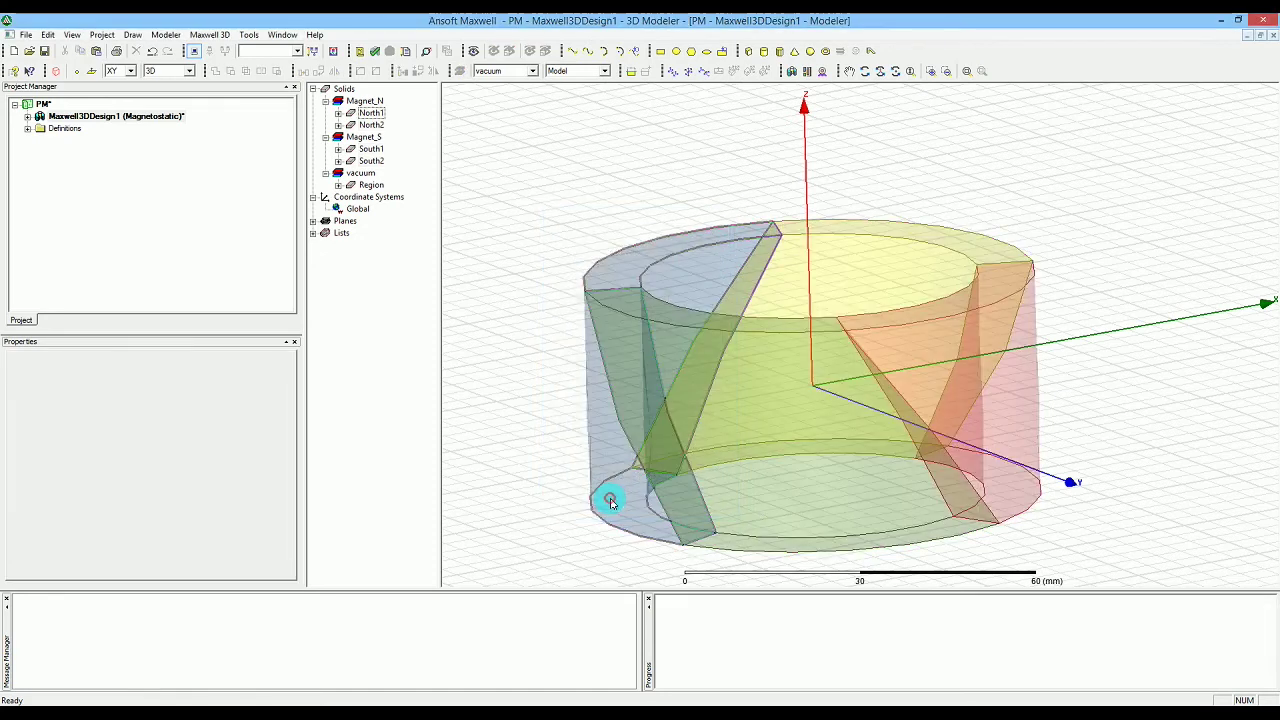
Deselect the magnets and expand the project tree to show the Inside and Surface mesh operations.
{"action": "left_click", "coordinate": [557, 456]}
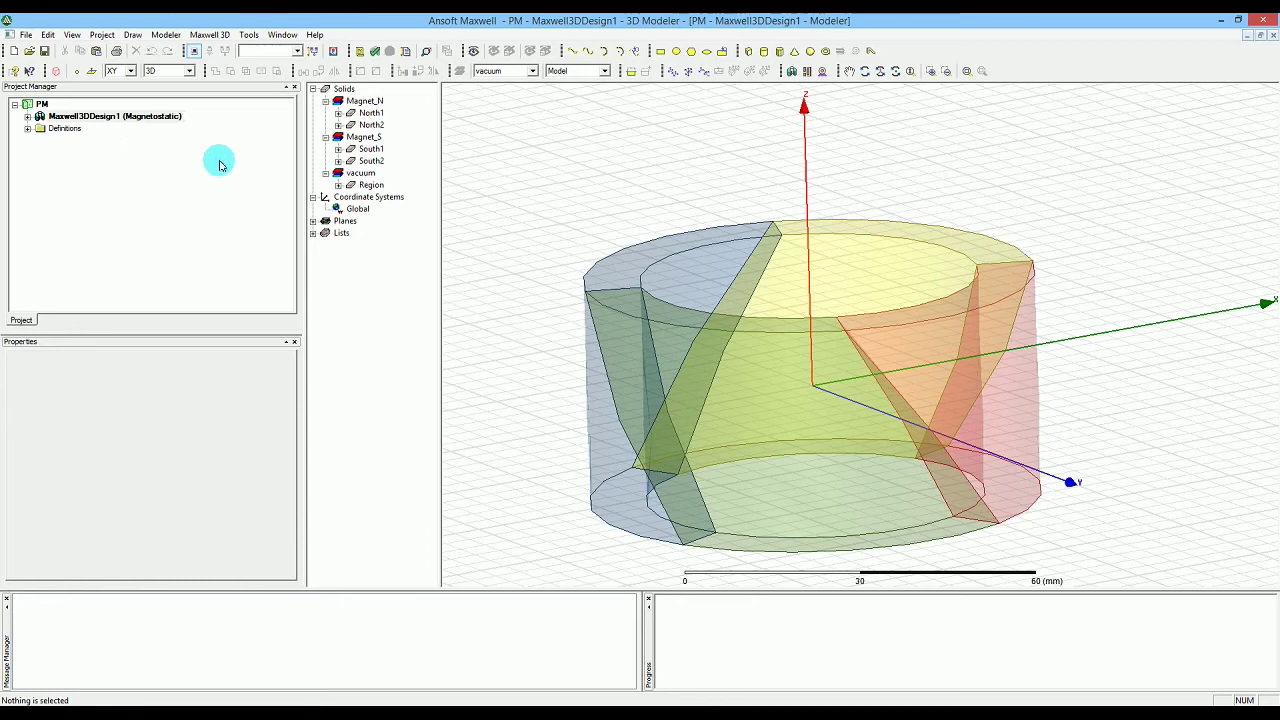
{"action": "left_click", "coordinate": [27, 116]}
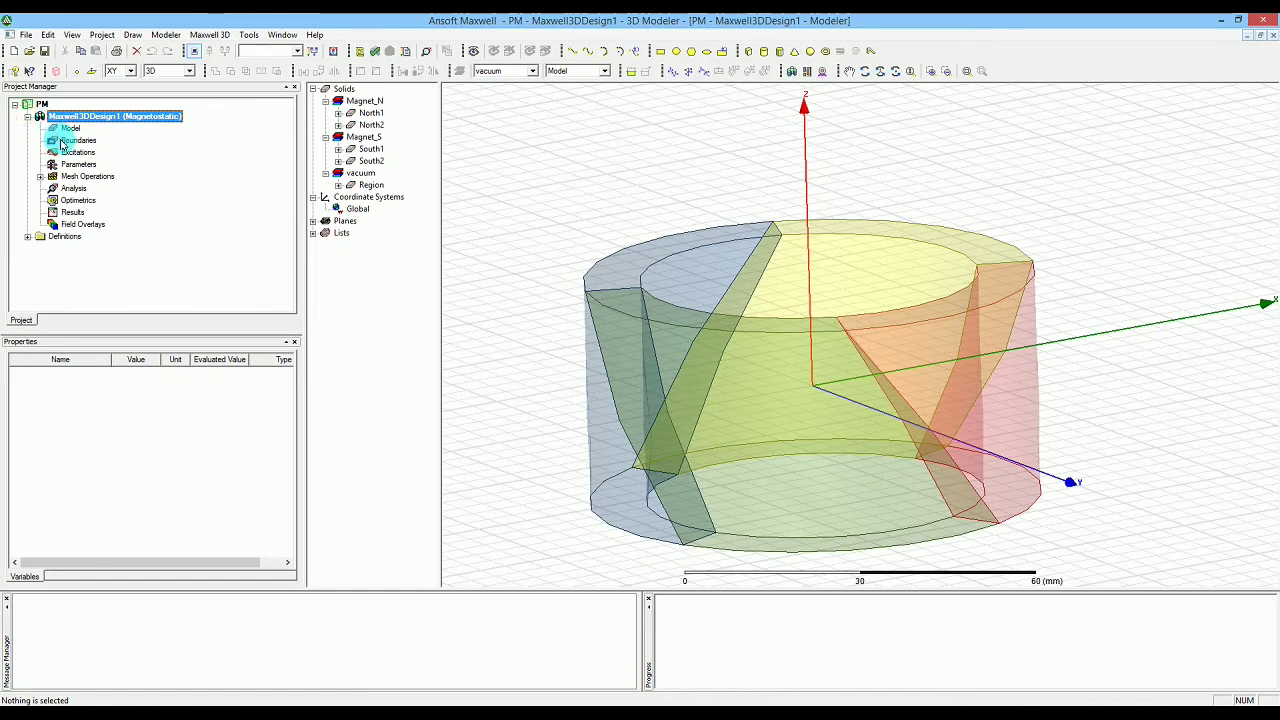
{"action": "left_click", "coordinate": [41, 177]}
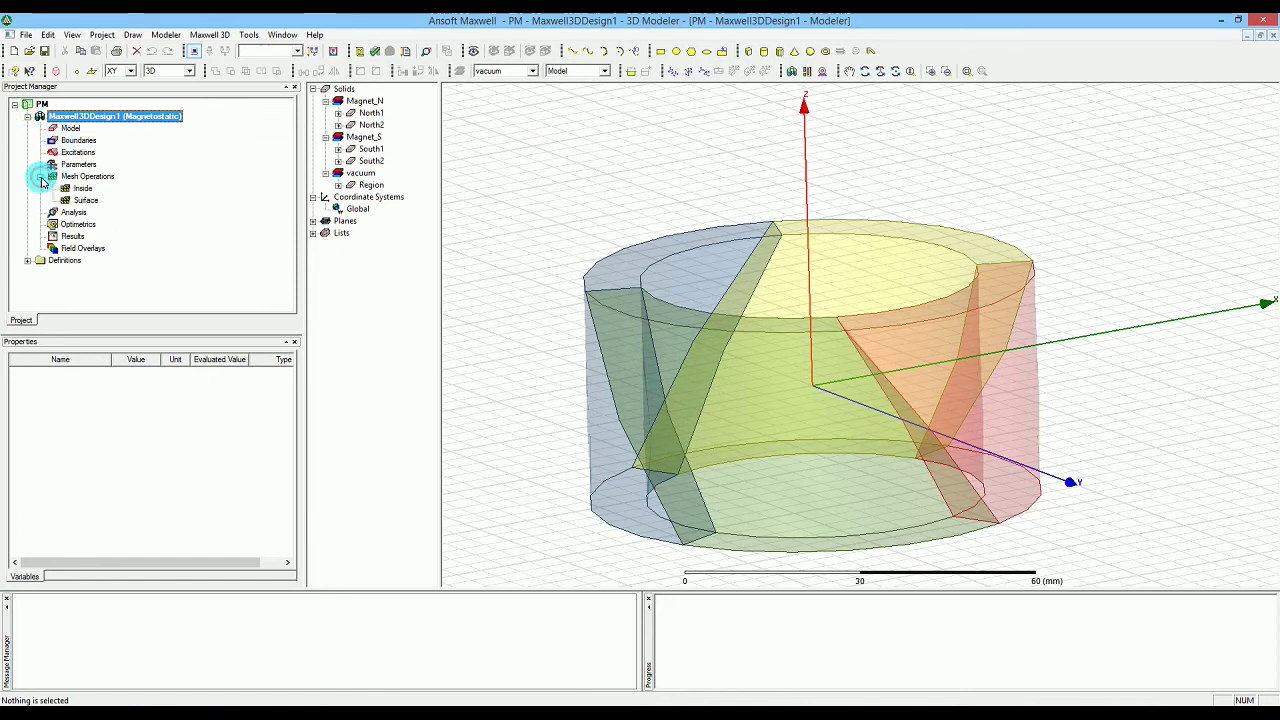
{"action": "left_click", "coordinate": [41, 177]}
{"action": "left_click", "coordinate": [41, 177]}
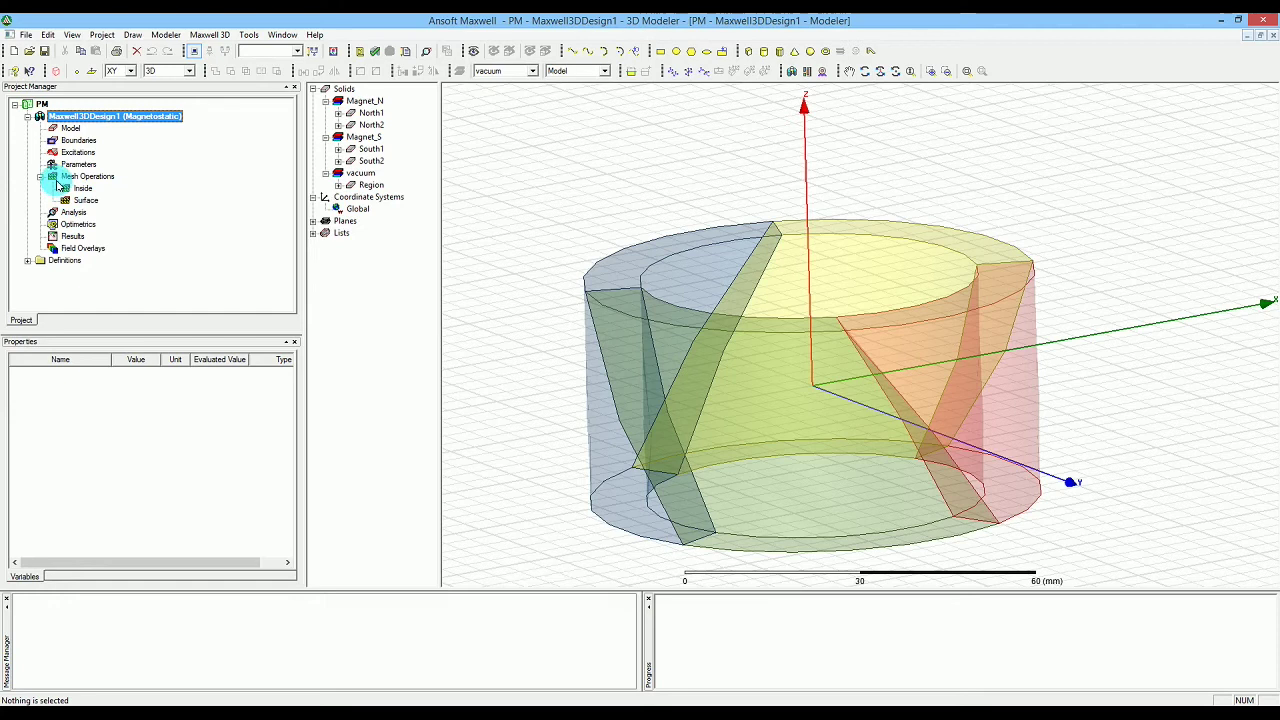
{"action": "left_click", "coordinate": [40, 176]}
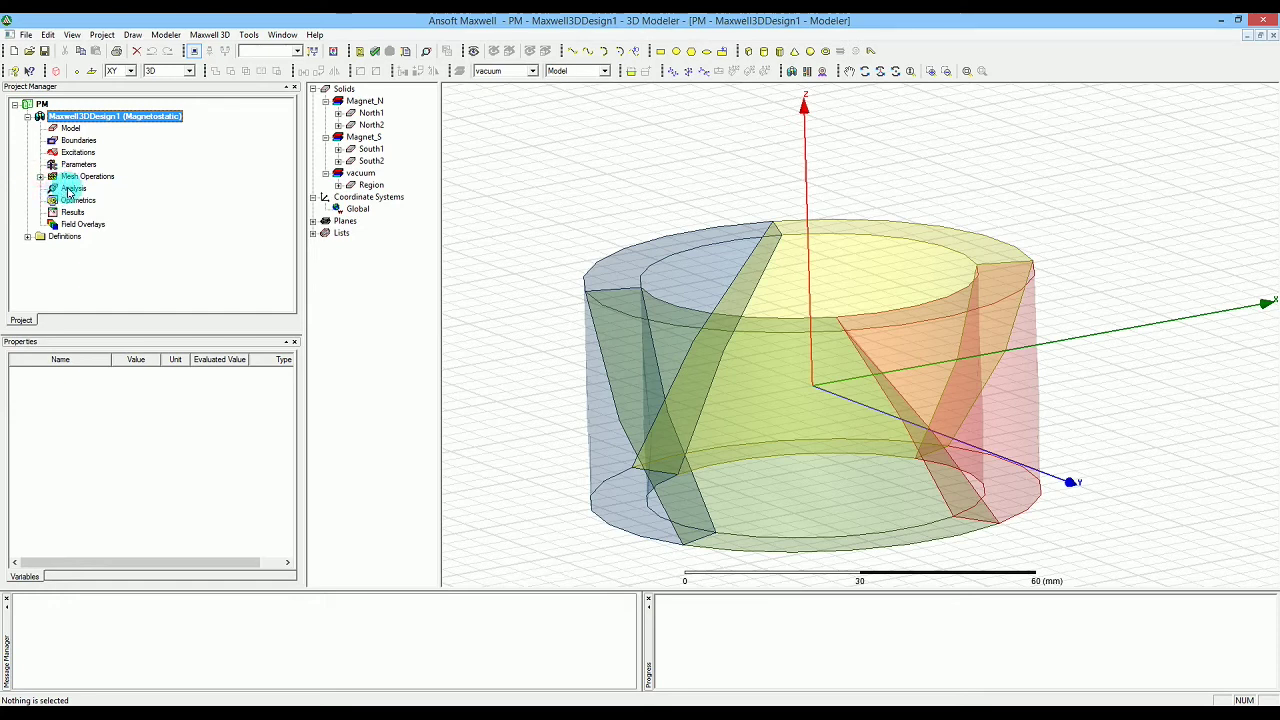
Add a new solution setup, Setup1, under the design's Analysis entry.
{"action": "left_click", "coordinate": [72, 188]}
{"action": "right_click", "coordinate": [70, 189]}
{"action": "left_click", "coordinate": [85, 213]}
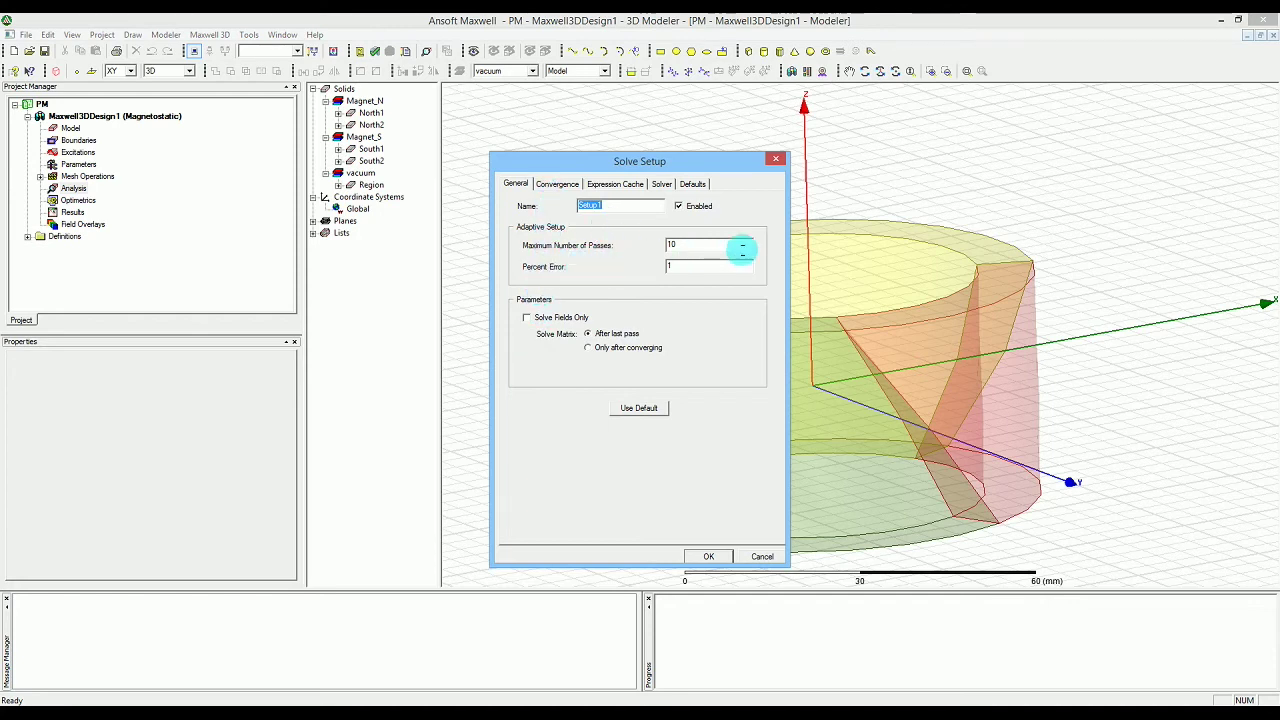
Change Setup1's percent error target from 1 to 0.1.
{"action": "double_click", "coordinate": [699, 262]}
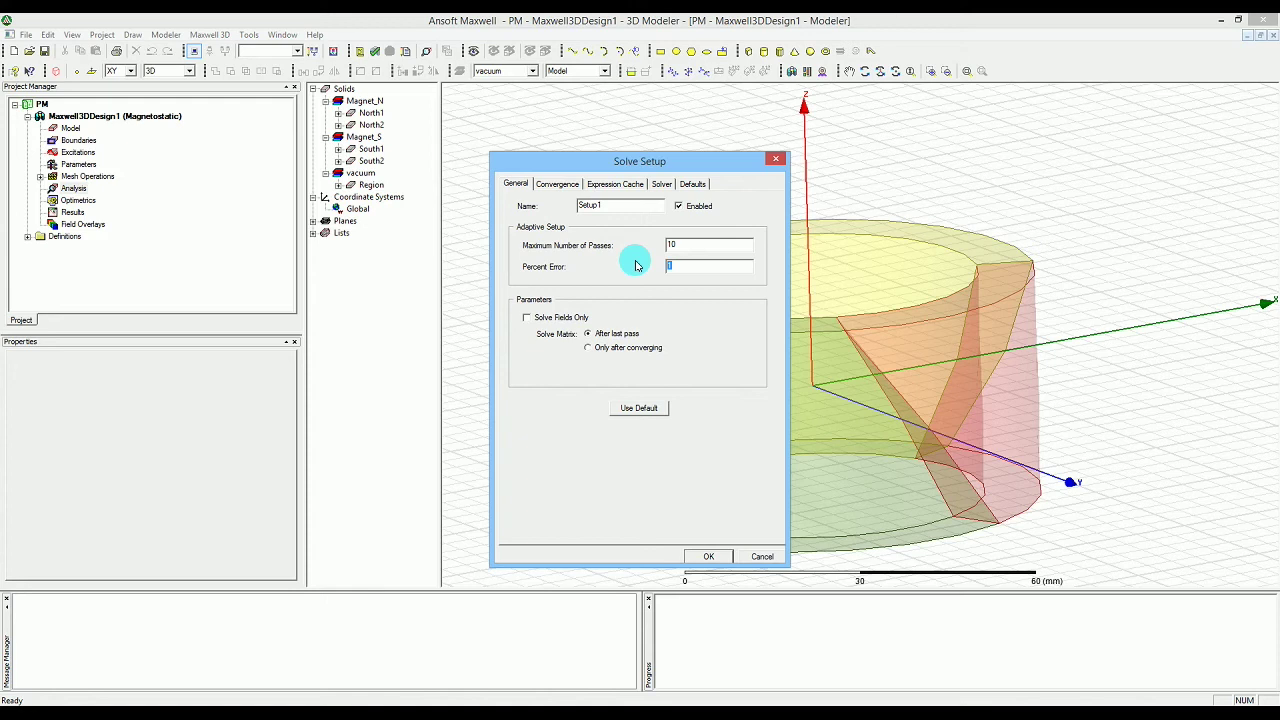
{"action": "type", "text": "0."}
Review Setup1's Convergence and Solver settings and accept the setup with defaults.
{"action": "left_click", "coordinate": [562, 188]}
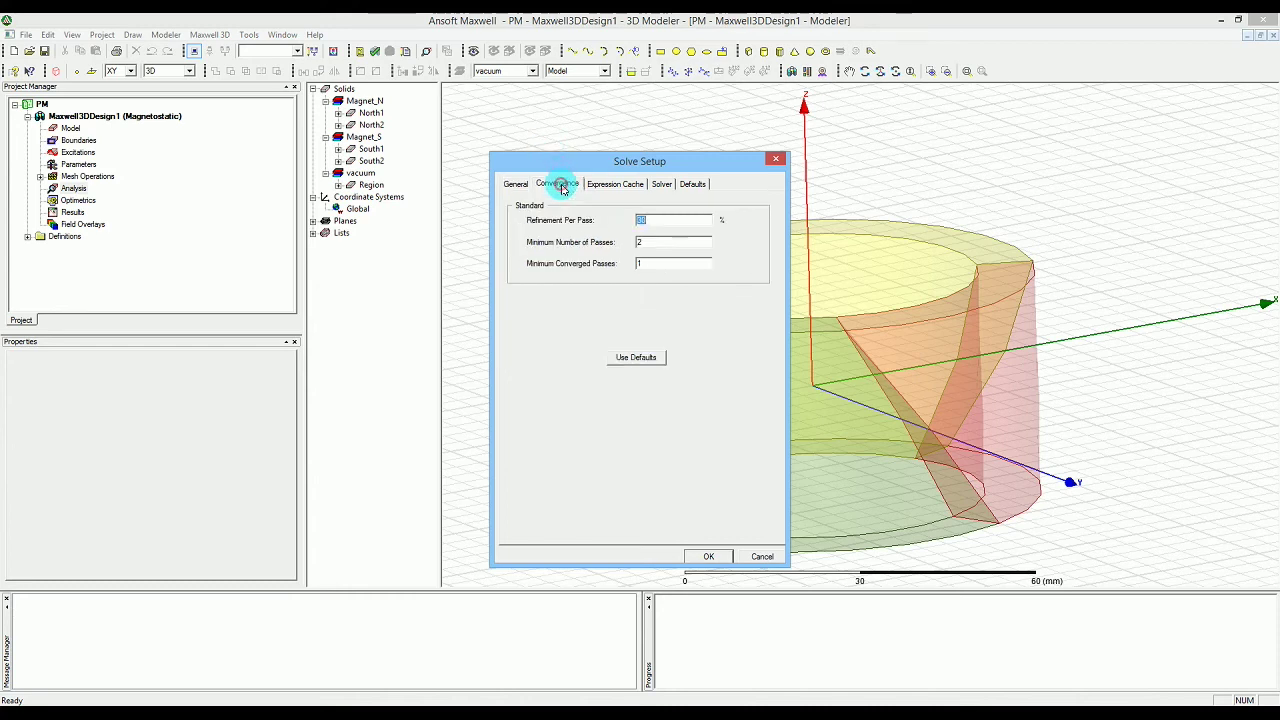
{"action": "left_click", "coordinate": [662, 186]}
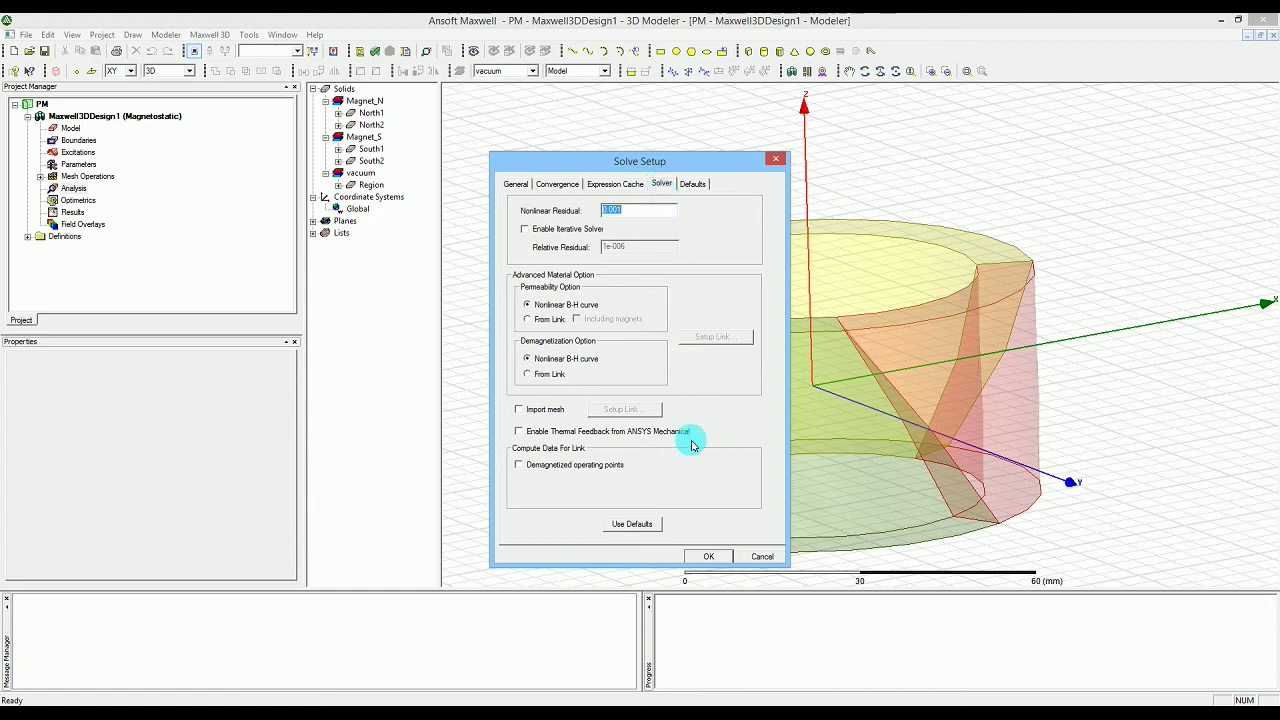
{"action": "left_click", "coordinate": [708, 555]}
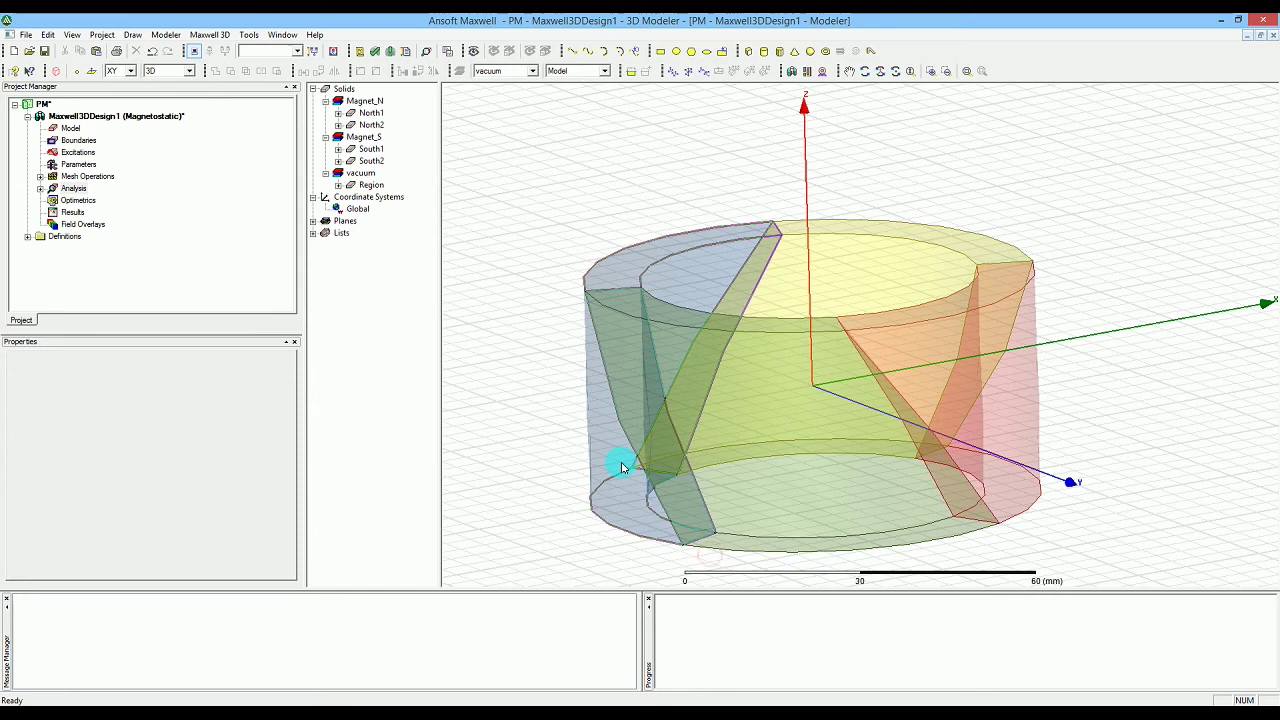
Validate the design, close the passed validation report, and run Analyze All.
{"action": "left_click", "coordinate": [376, 51]}
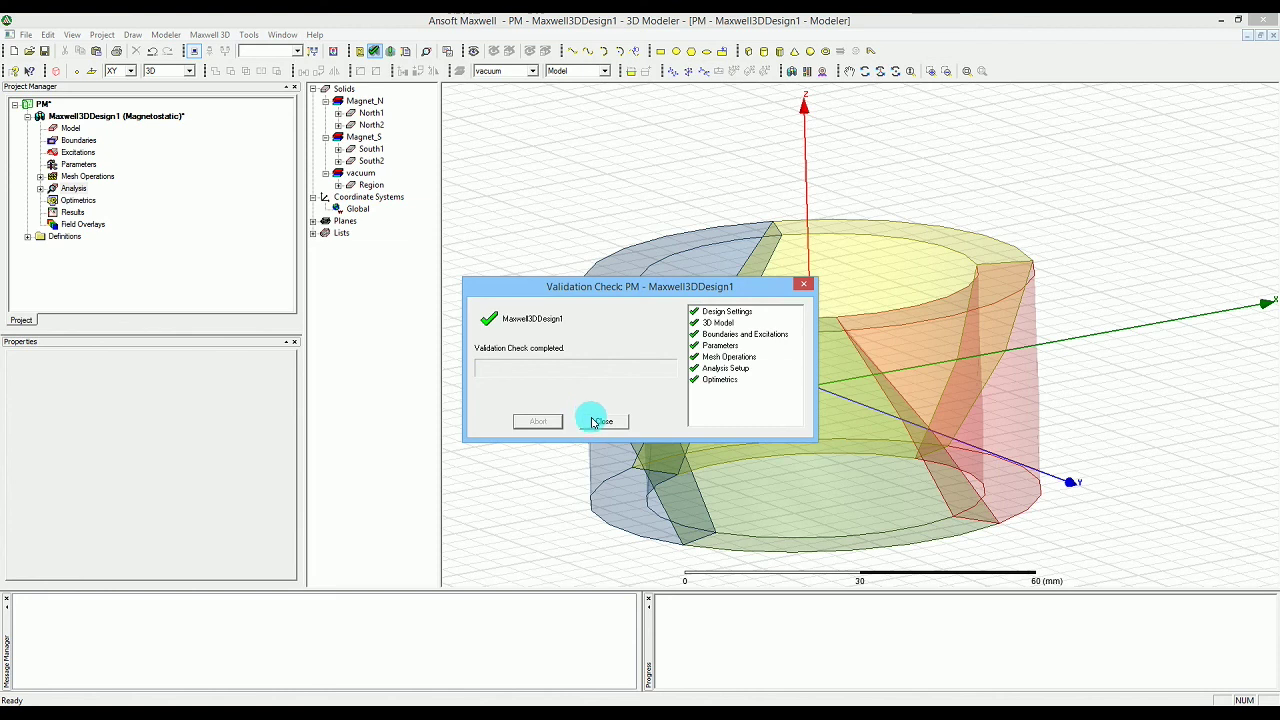
{"action": "left_click", "coordinate": [598, 421]}
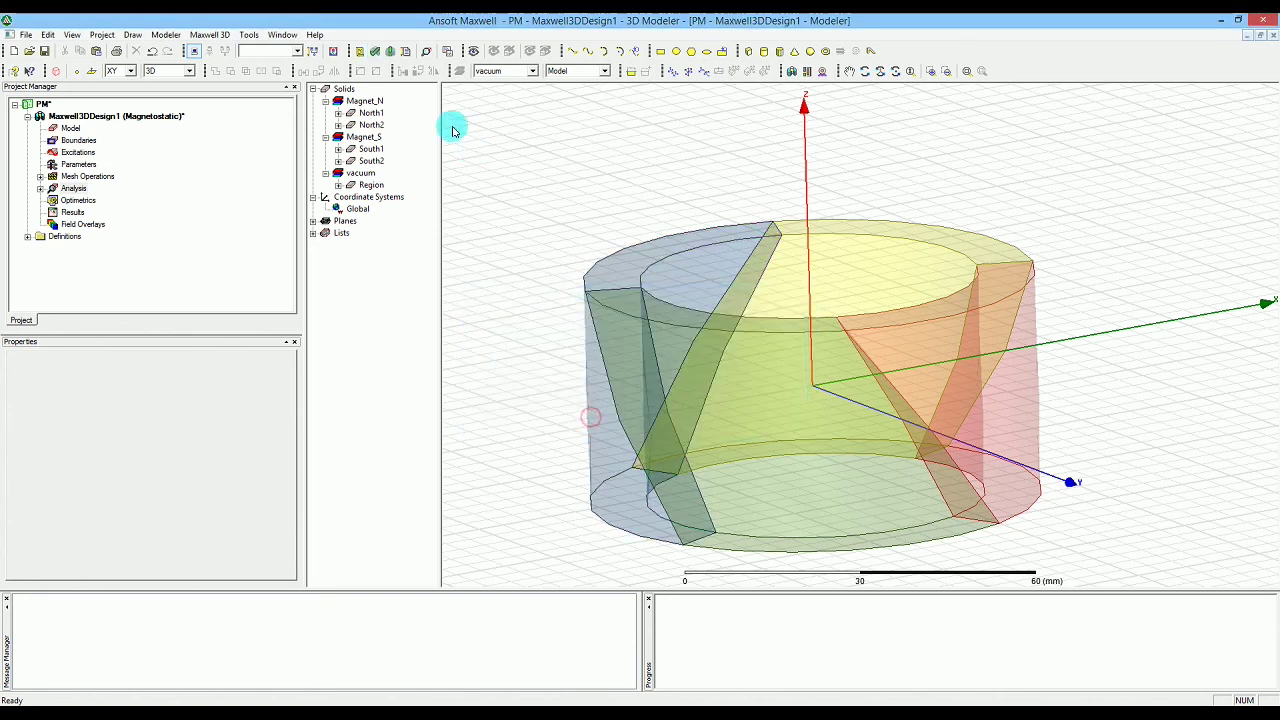
{"action": "left_click", "coordinate": [390, 52]}
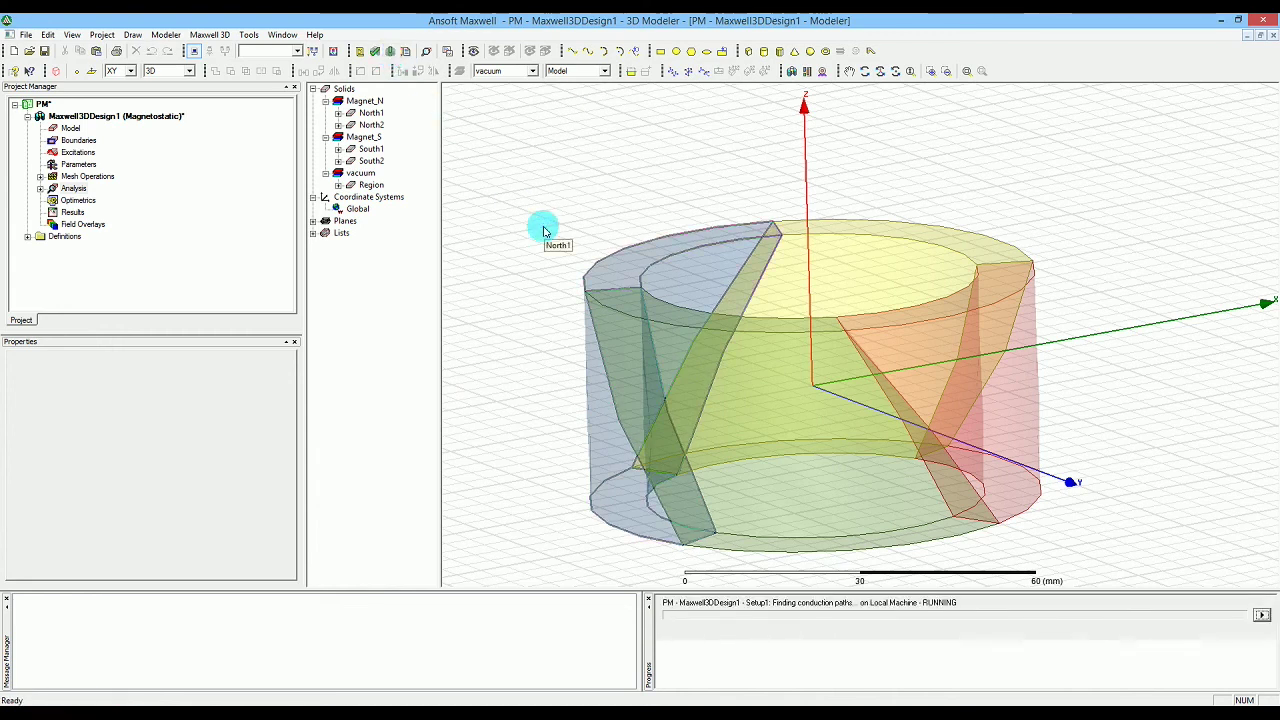